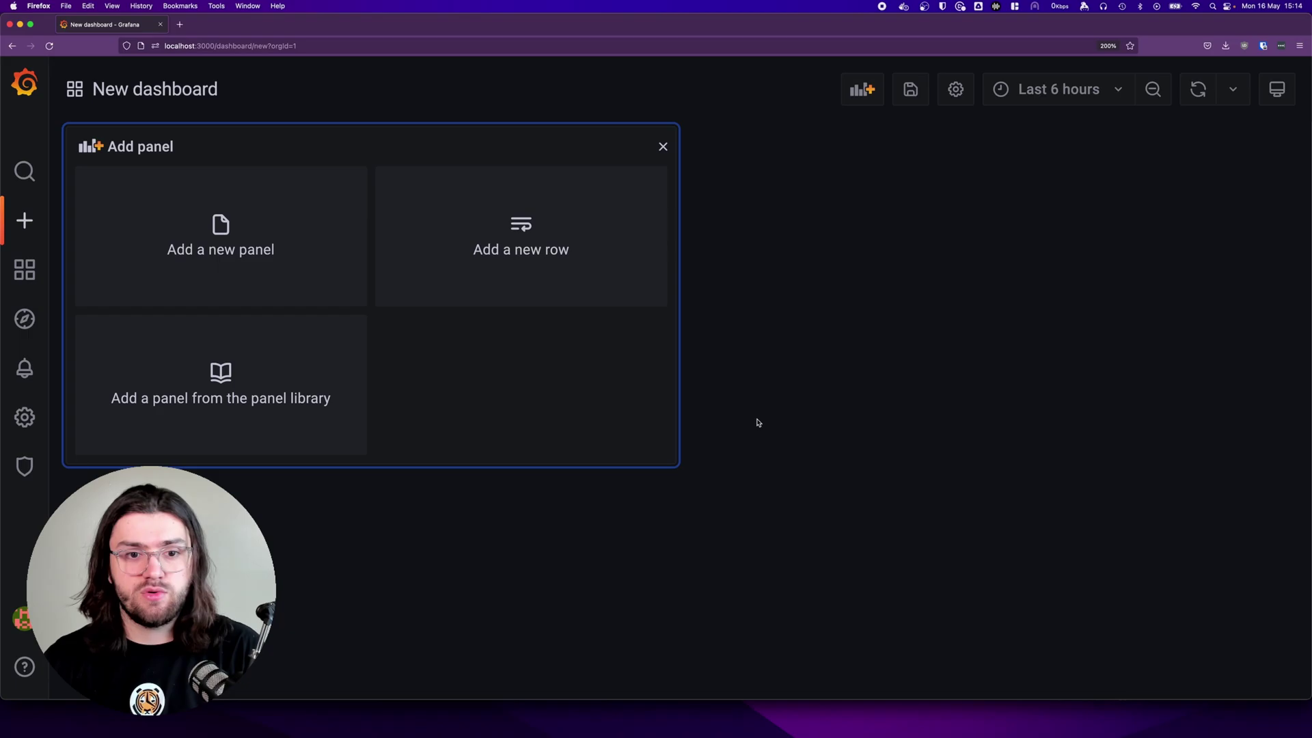
Step: Add a new panel to the dashboard and make it a Histogram
{"action": "left_click", "coordinate": [302, 265]}
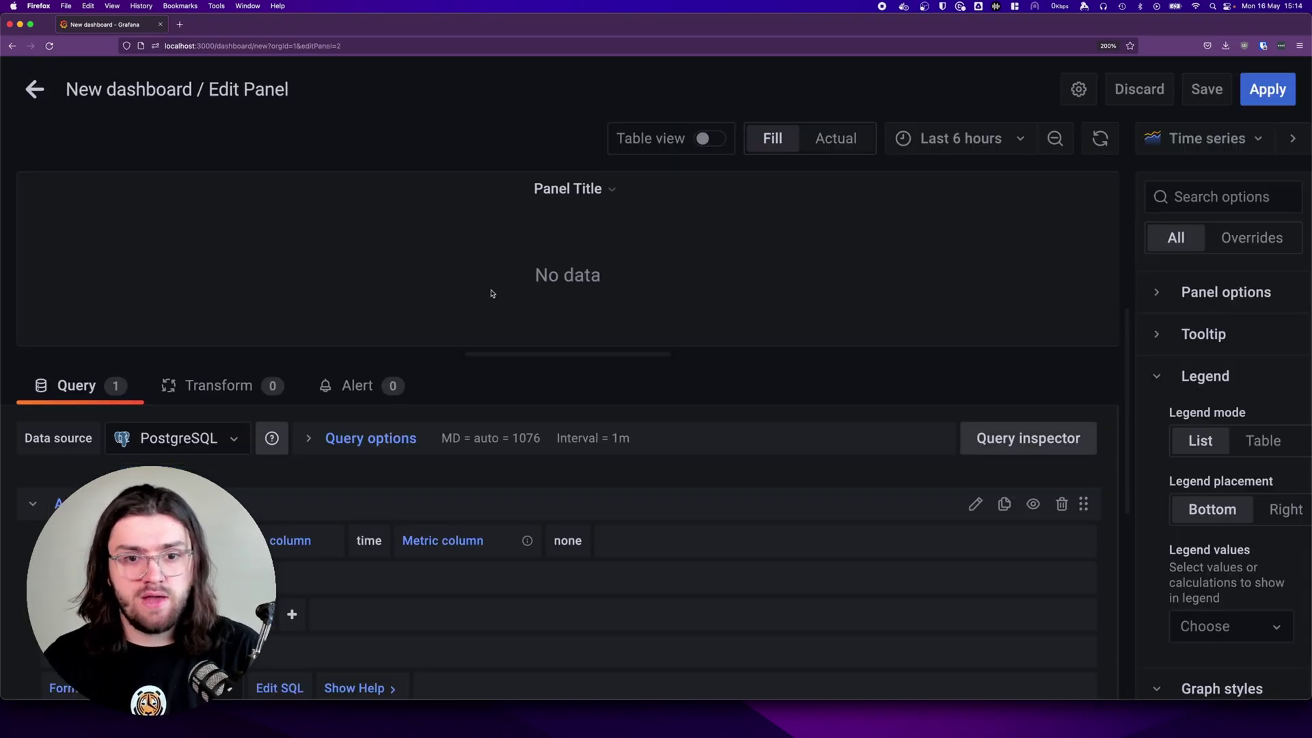
{"action": "left_click", "coordinate": [1174, 142]}
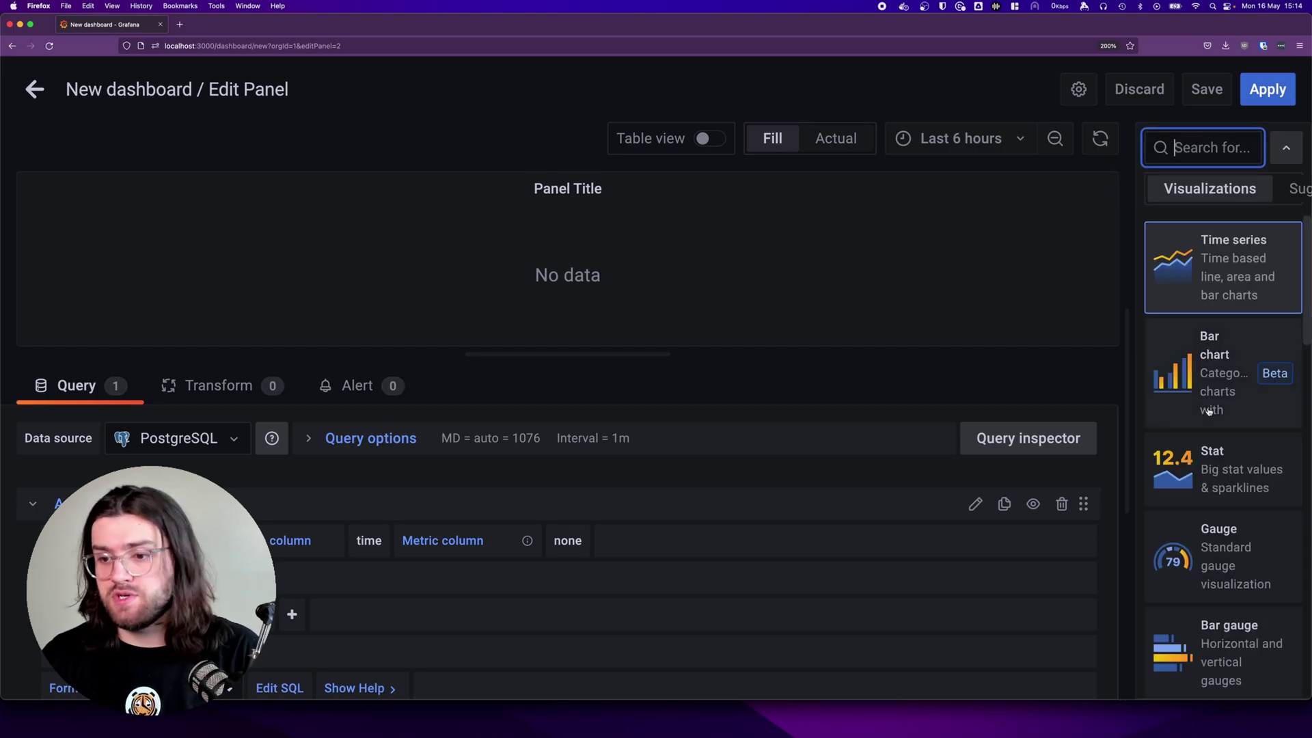
{"action": "scroll", "coordinate": [1209, 418], "scroll_direction": "down", "scroll_amount": 10}
{"action": "scroll", "coordinate": [1209, 418], "scroll_direction": "down", "scroll_amount": 4}
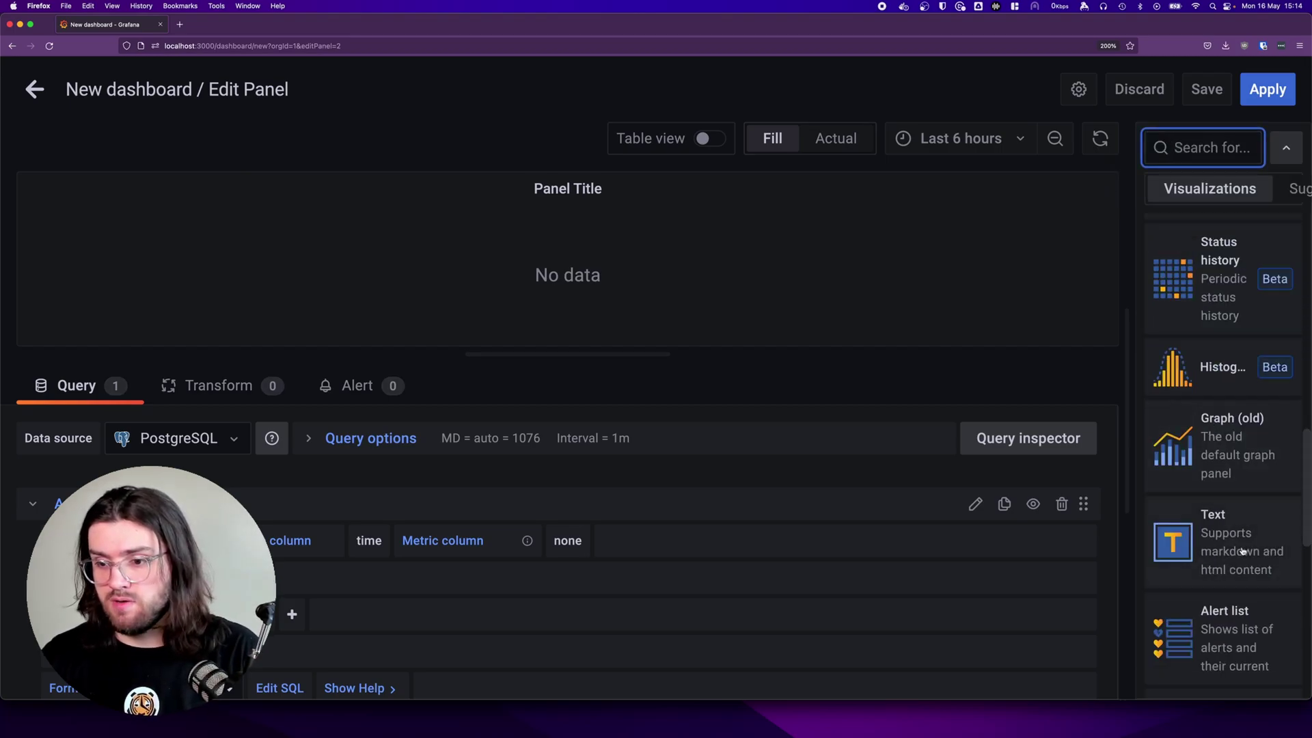
{"action": "left_click", "coordinate": [1212, 380]}
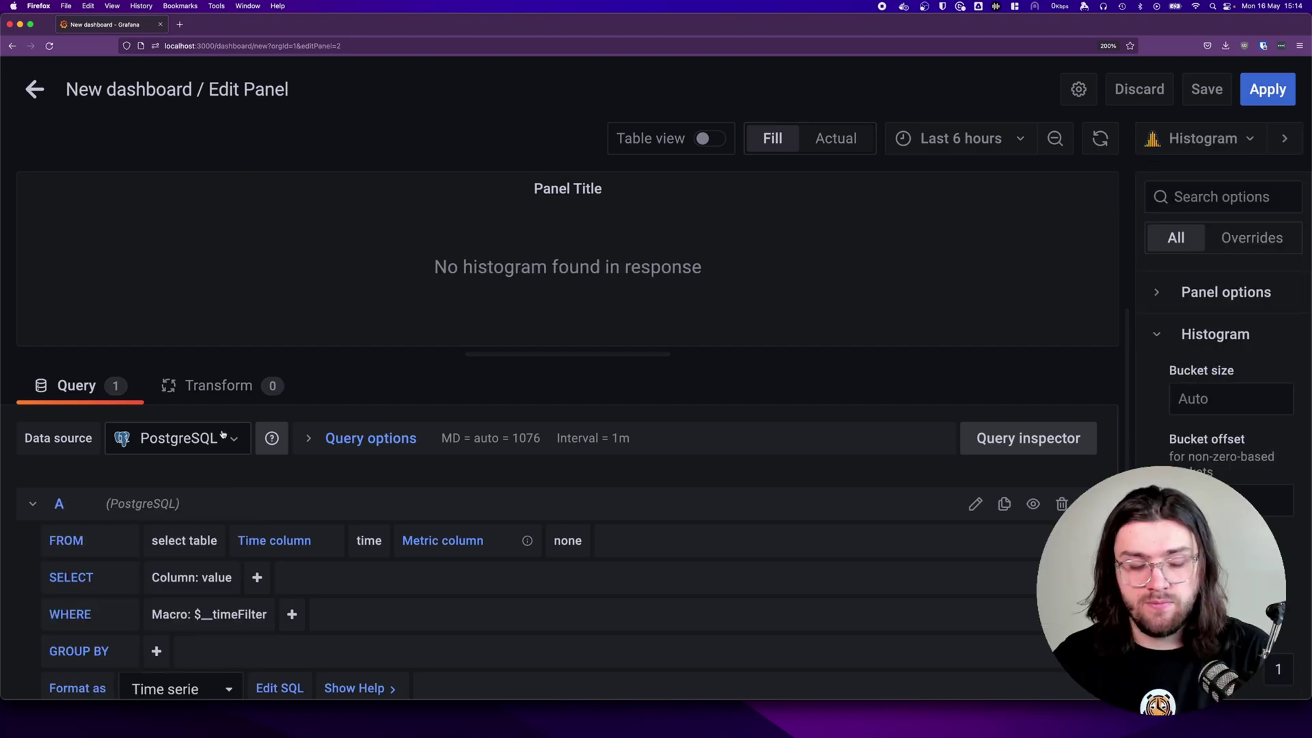
Step: Set the data source to stocks and write a raw SQL query for time and price filtered by $symbol
{"action": "left_click", "coordinate": [188, 447]}
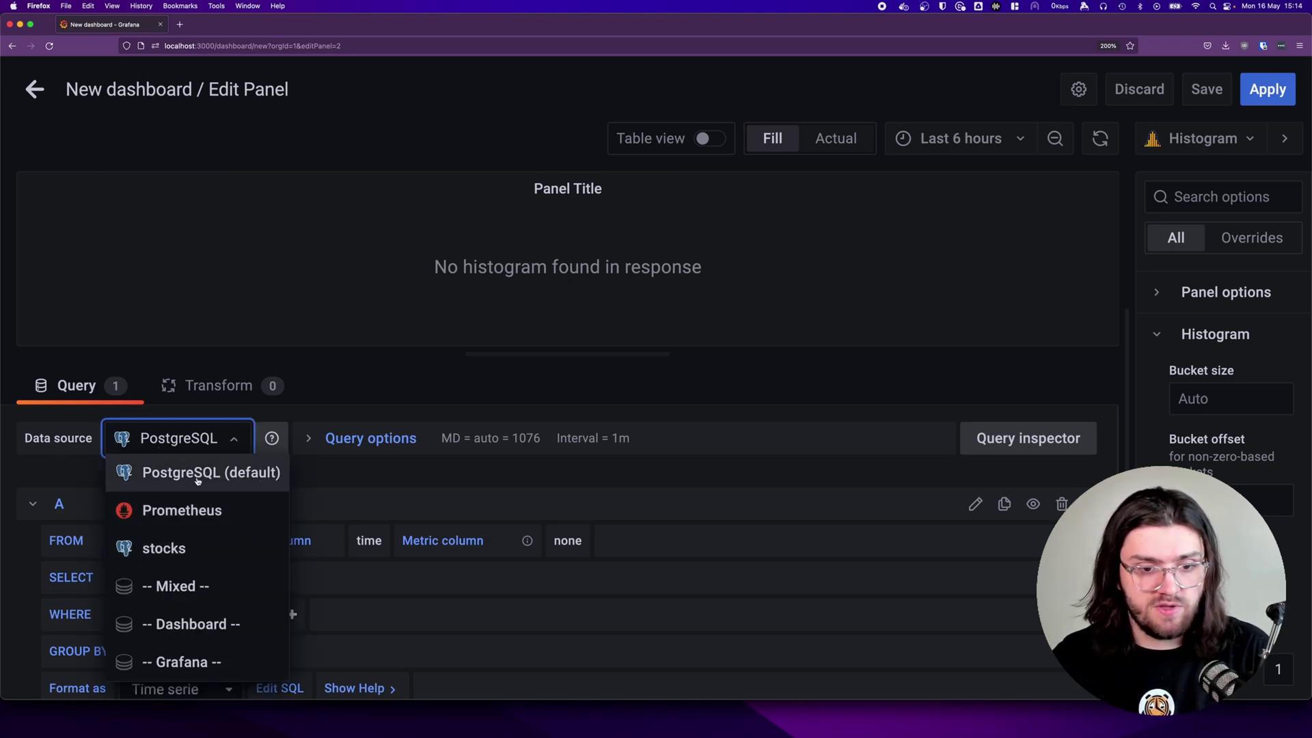
{"action": "left_click", "coordinate": [164, 549]}
{"action": "scroll", "coordinate": [55, 478], "scroll_direction": "down", "scroll_amount": 1}
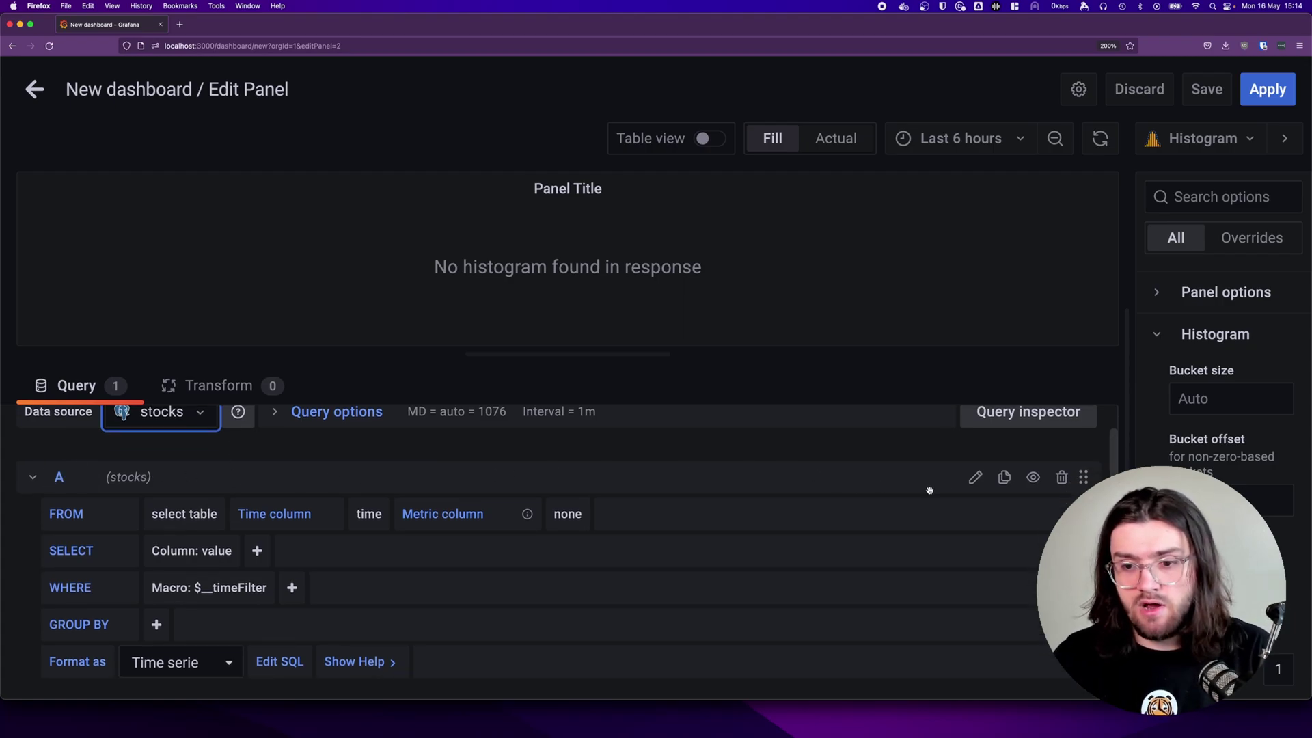
{"action": "left_click", "coordinate": [974, 477]}
{"action": "scroll", "coordinate": [425, 592], "scroll_direction": "down", "scroll_amount": 2}
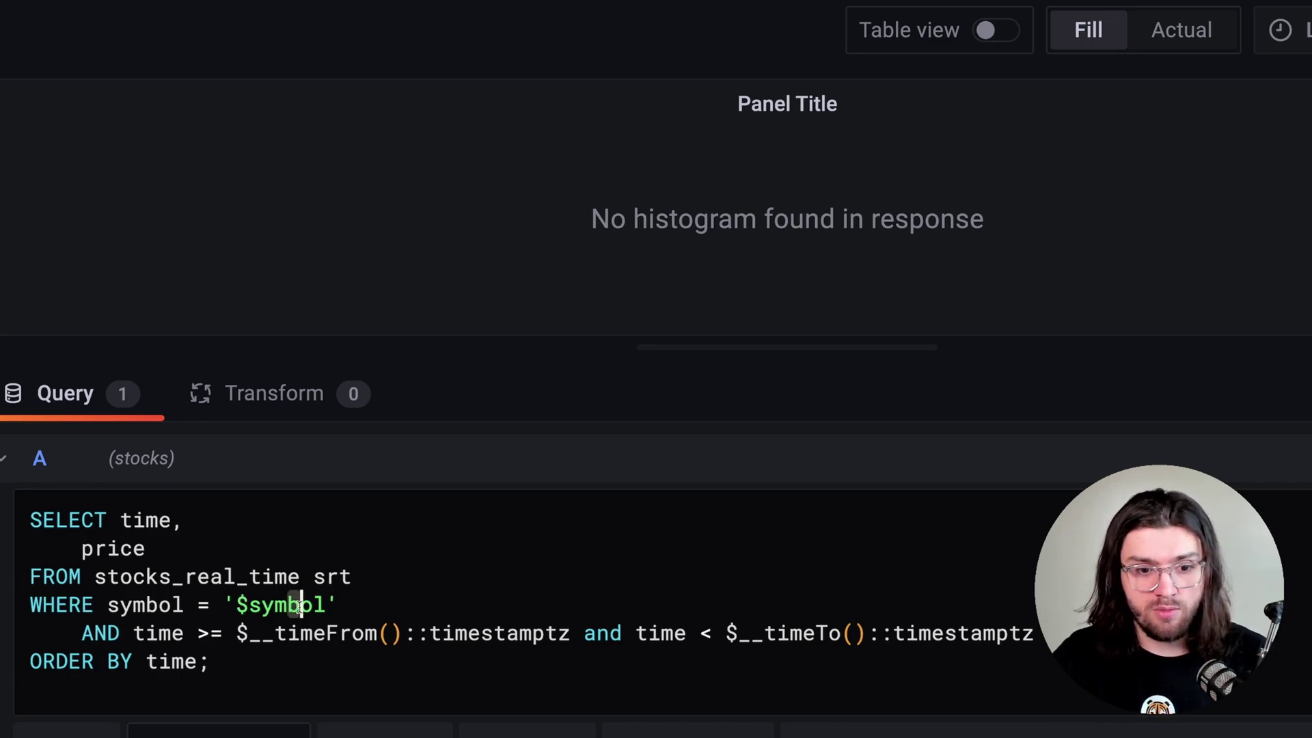
{"action": "left_click_drag", "start_coordinate": [295, 605], "coordinate": [343, 605]}
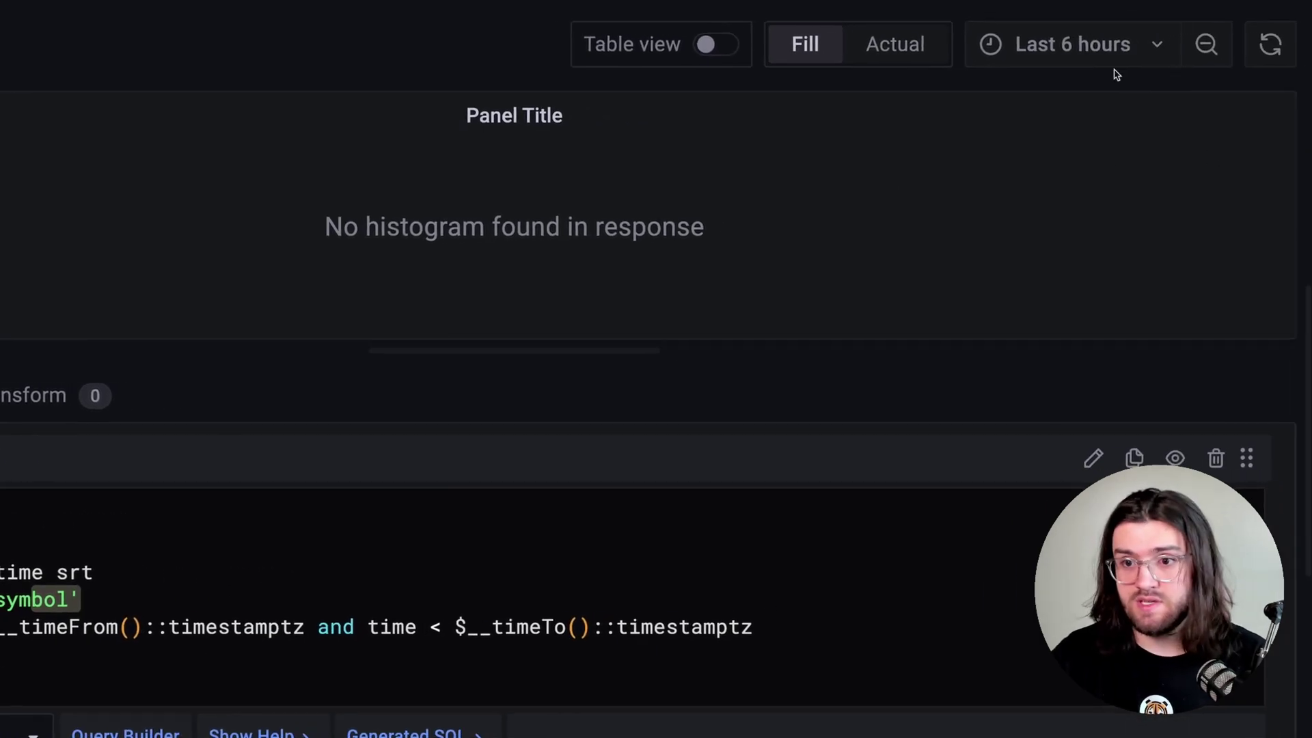
Step: Set the dashboard time range to Last 6 months
{"action": "left_click", "coordinate": [947, 48]}
{"action": "scroll", "coordinate": [800, 460], "scroll_direction": "down", "scroll_amount": 3}
{"action": "scroll", "coordinate": [791, 460], "scroll_direction": "down", "scroll_amount": 5}
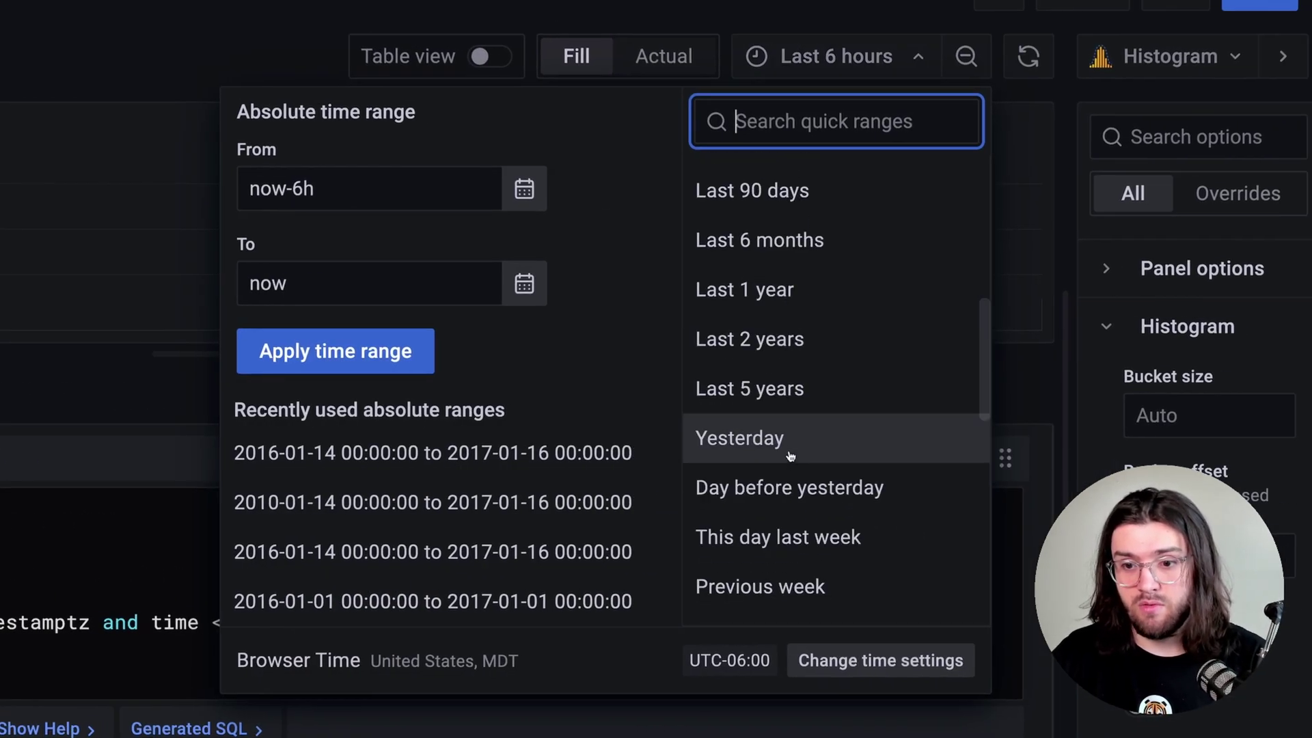
{"action": "scroll", "coordinate": [786, 441], "scroll_direction": "up", "scroll_amount": 2}
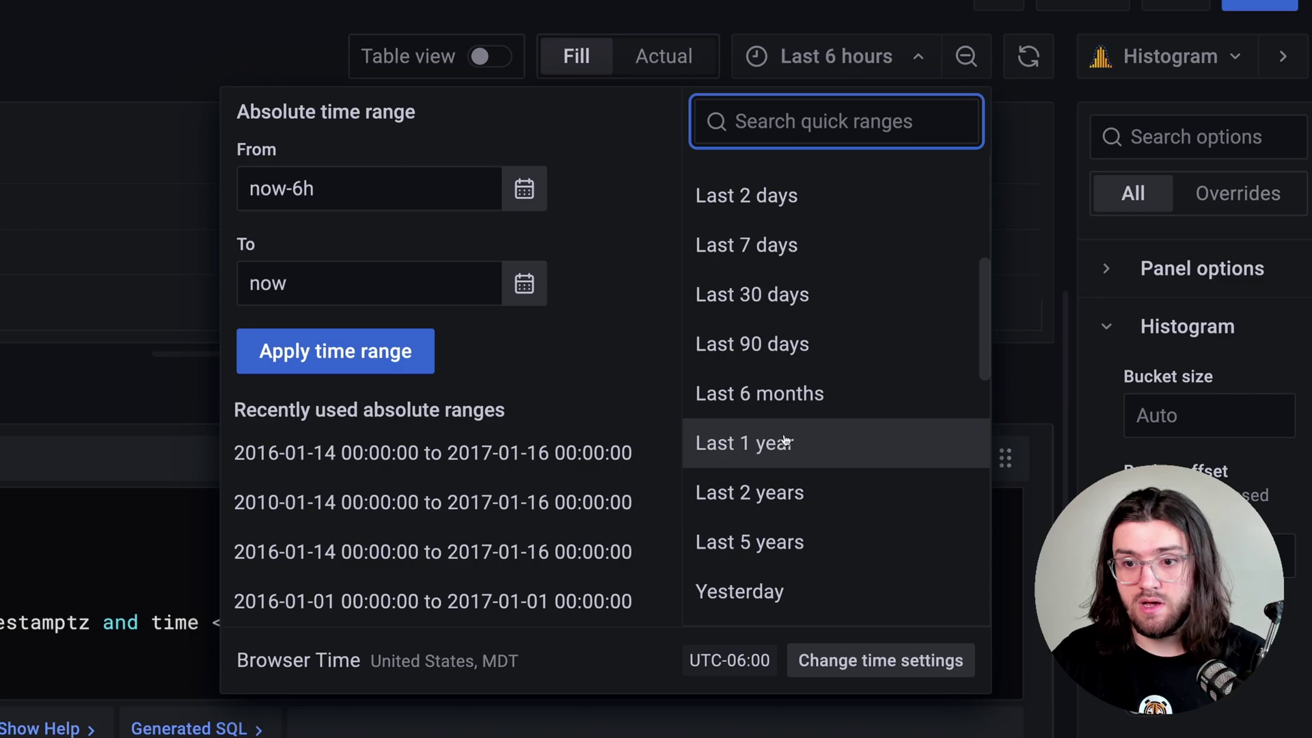
{"action": "left_click", "coordinate": [809, 394]}
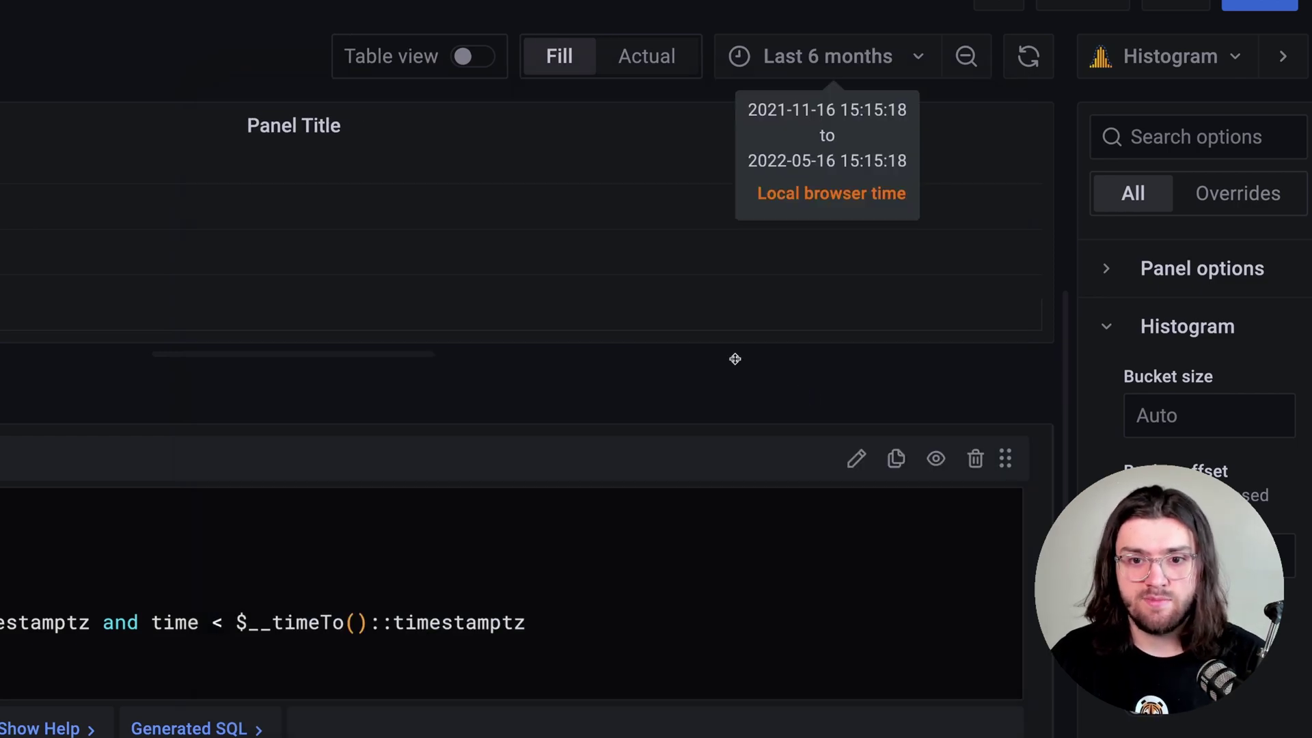
{"action": "left_click", "coordinate": [878, 56]}
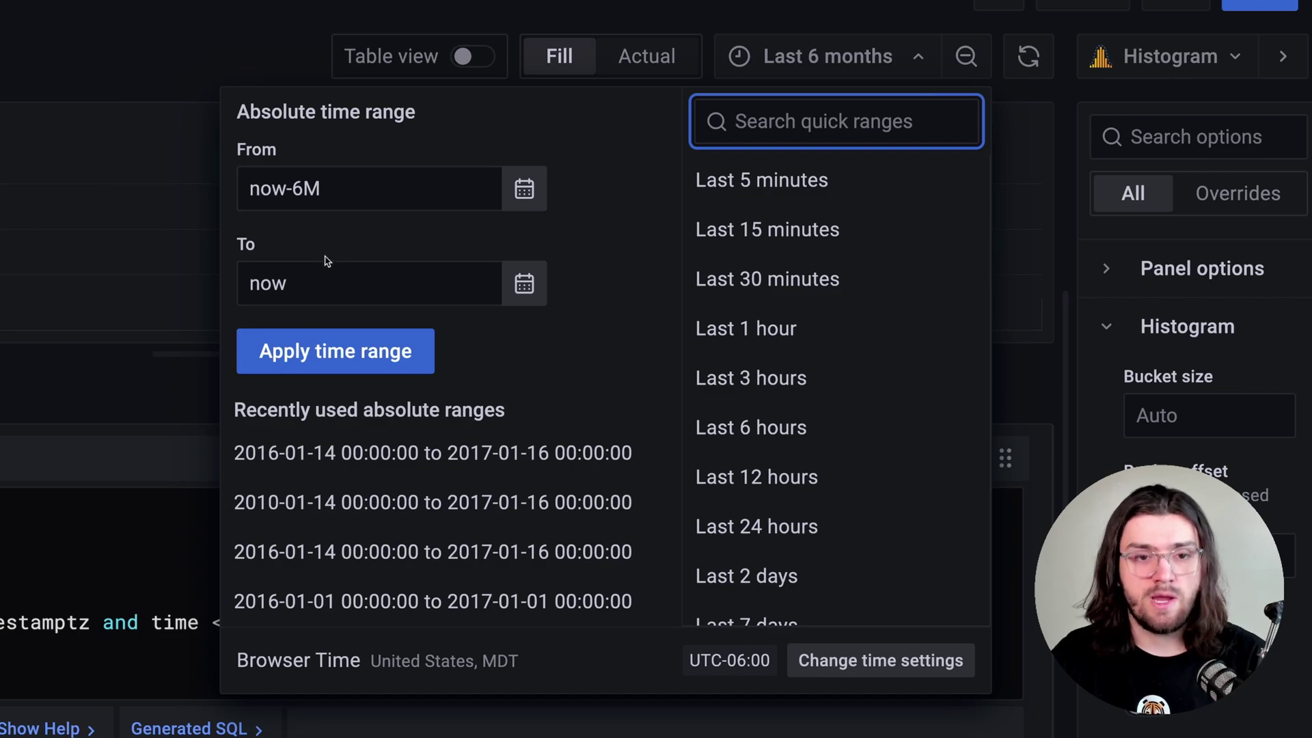
{"action": "left_click", "coordinate": [132, 390]}
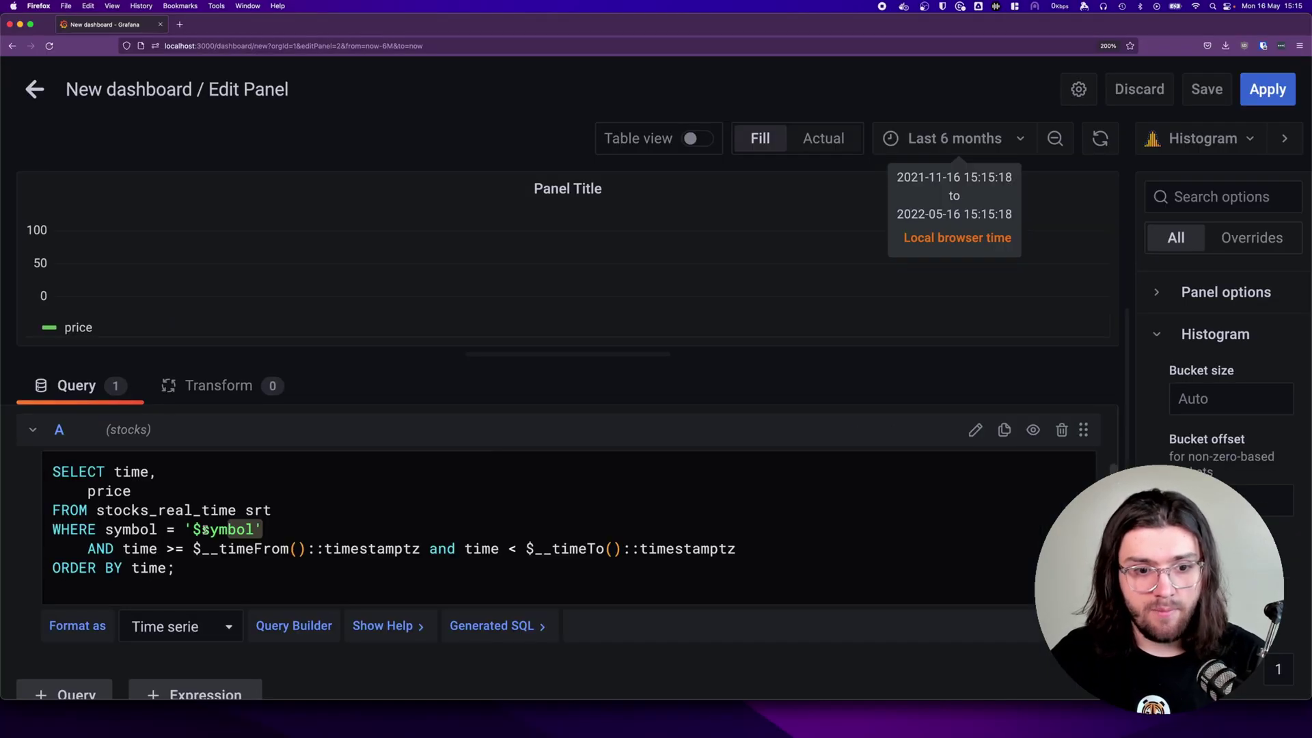
Step: Adjust the ORDER BY time line of the query and apply the panel to the dashboard
{"action": "left_click", "coordinate": [179, 567]}
{"action": "left_click_drag", "start_coordinate": [179, 568], "coordinate": [38, 565]}
{"action": "left_click", "coordinate": [253, 569]}
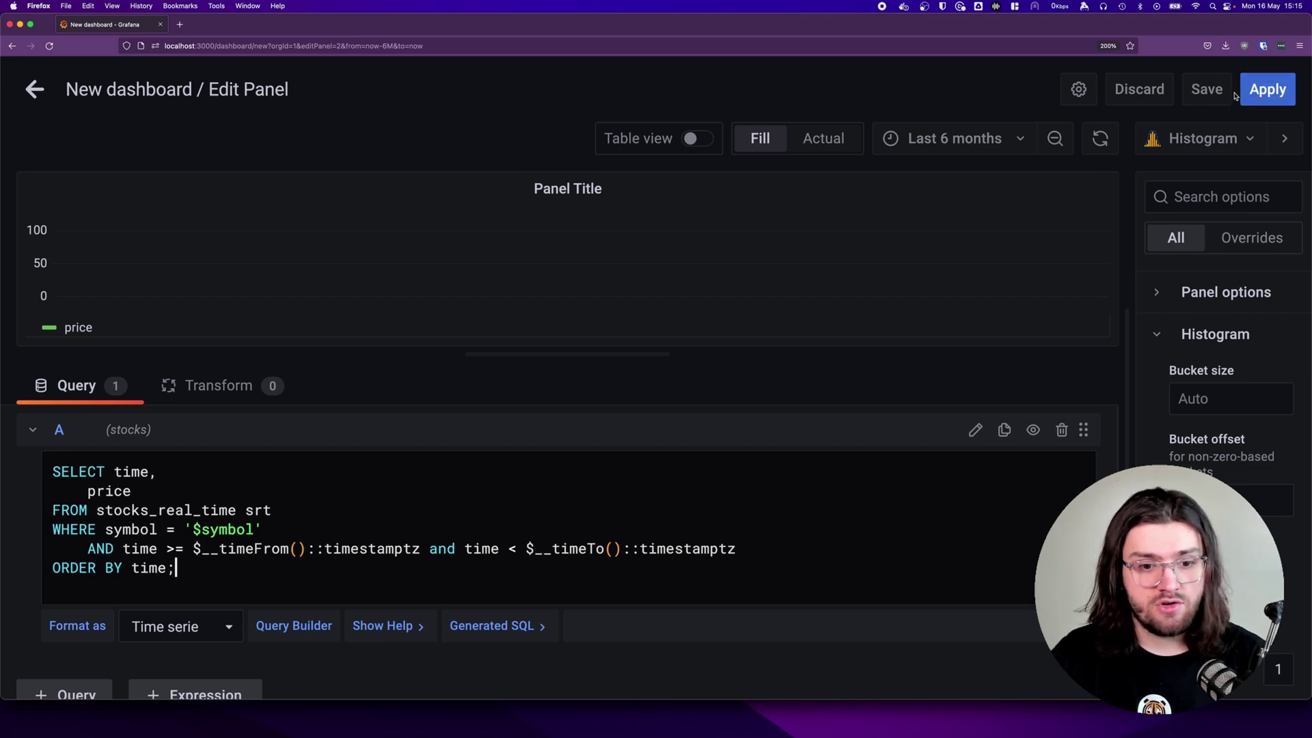
{"action": "left_click", "coordinate": [1262, 91]}
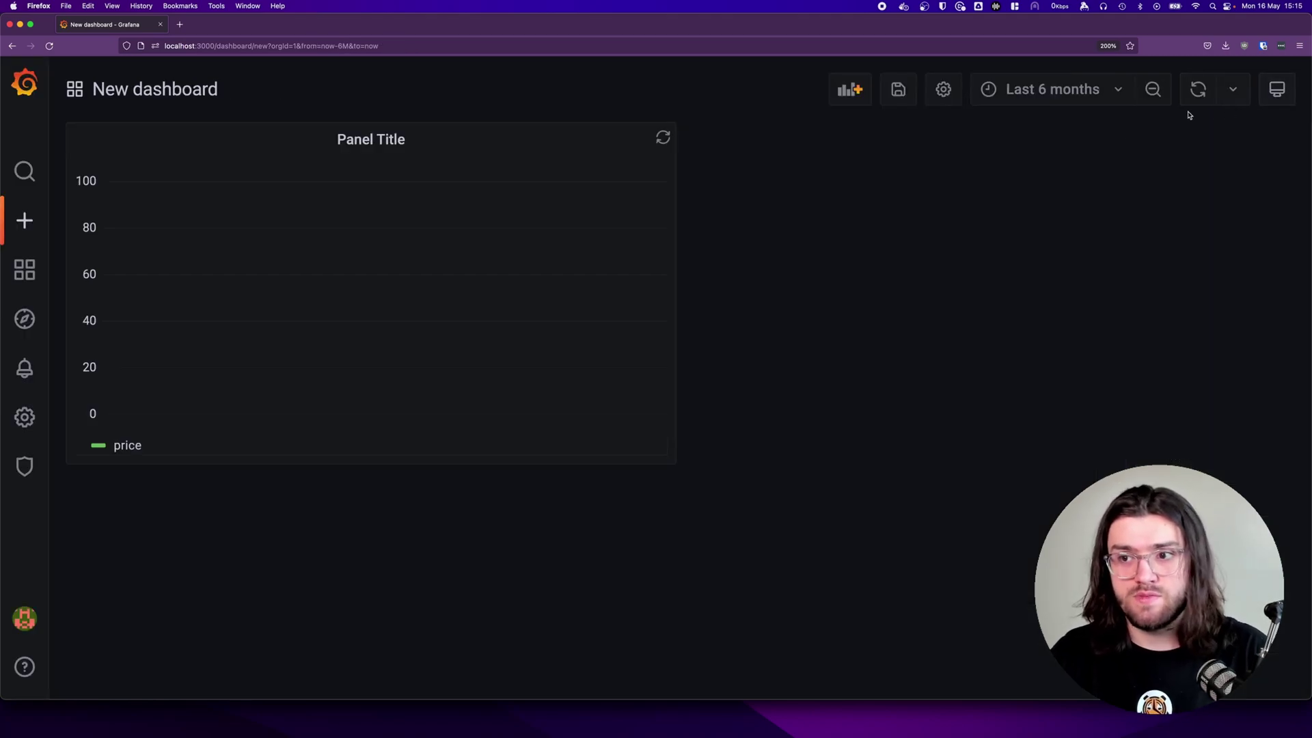
Step: Create a Text box variable named symbol in dashboard settings and return to the dashboard
{"action": "left_click", "coordinate": [950, 95]}
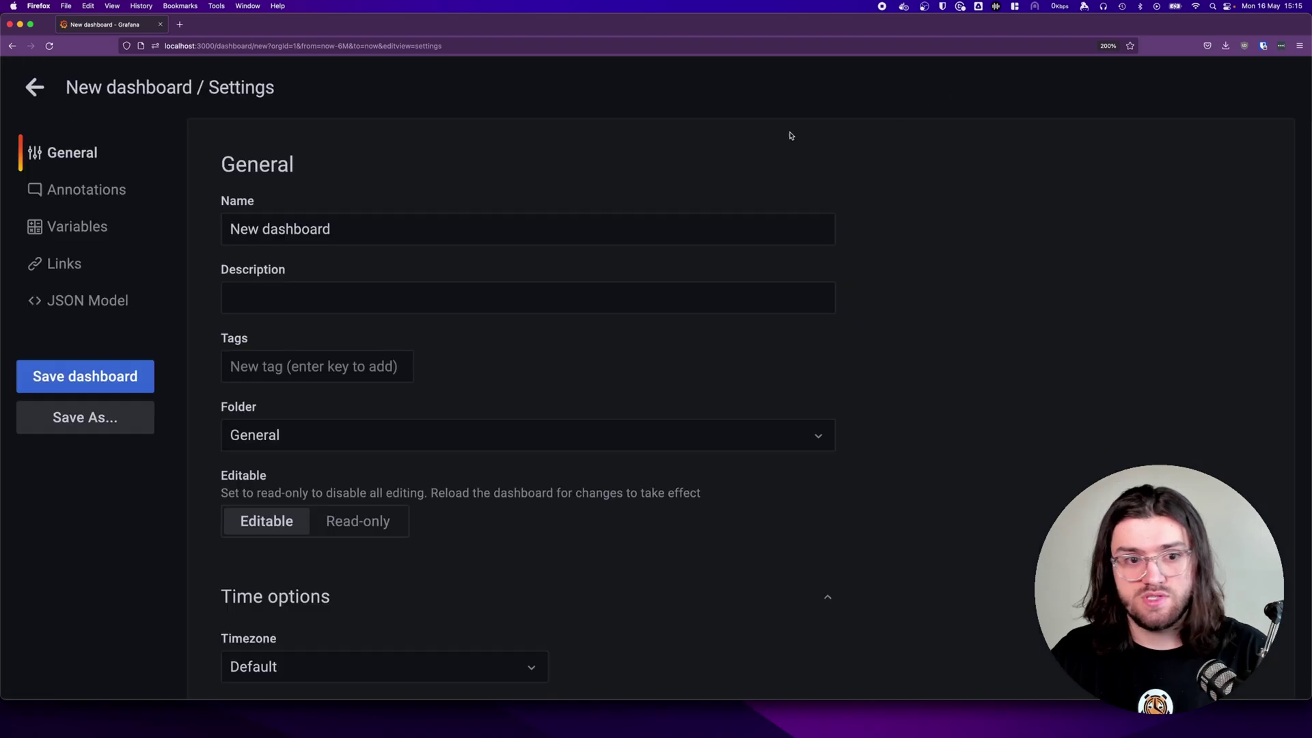
{"action": "left_click", "coordinate": [132, 229]}
{"action": "left_click", "coordinate": [741, 305]}
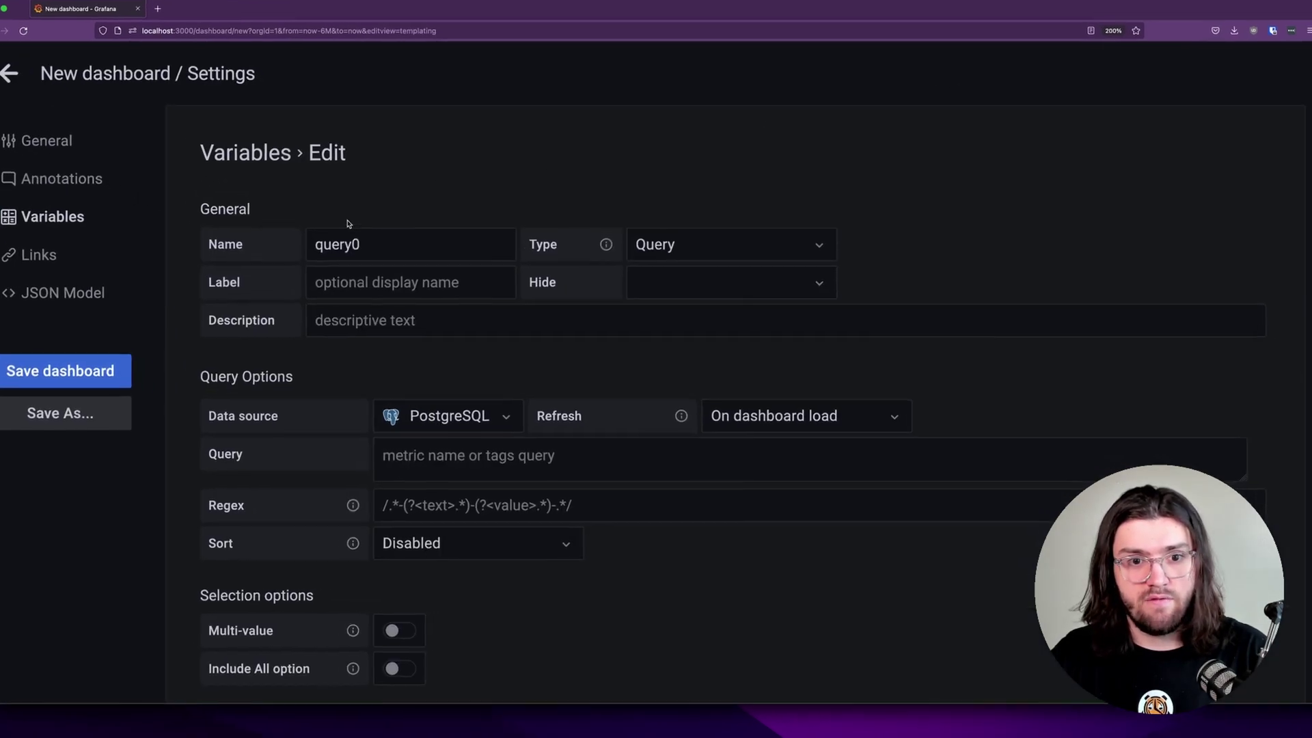
{"action": "double_click", "coordinate": [386, 219]}
{"action": "type", "text": "sym"}
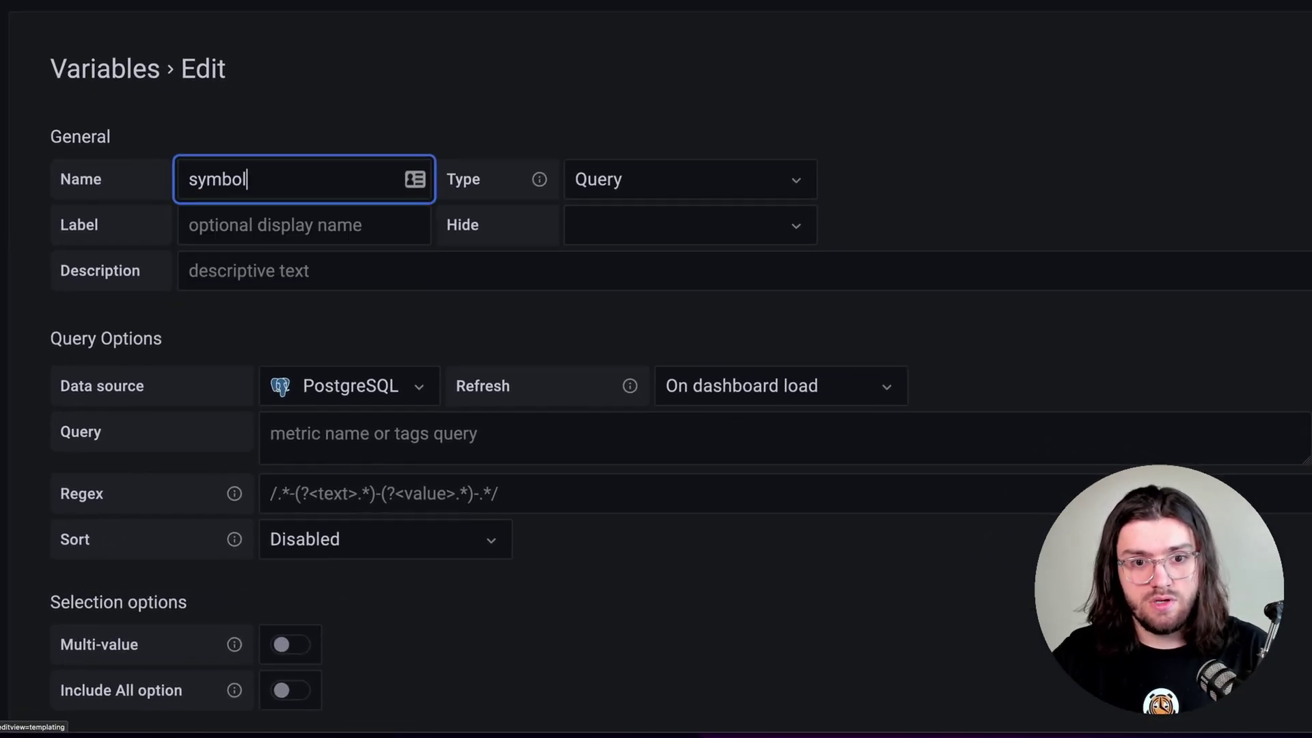
{"action": "type", "text": "bol"}
{"action": "left_click", "coordinate": [629, 182]}
{"action": "left_click", "coordinate": [601, 304]}
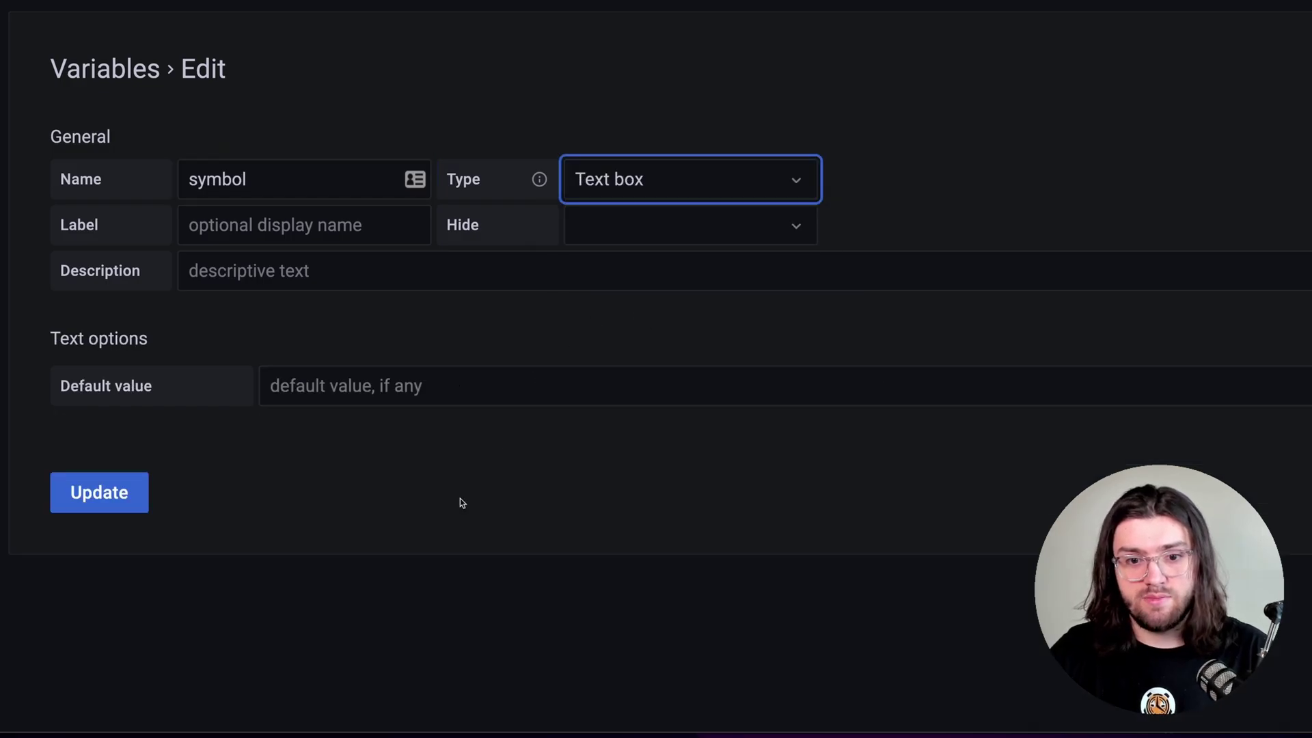
{"action": "left_click", "coordinate": [117, 499]}
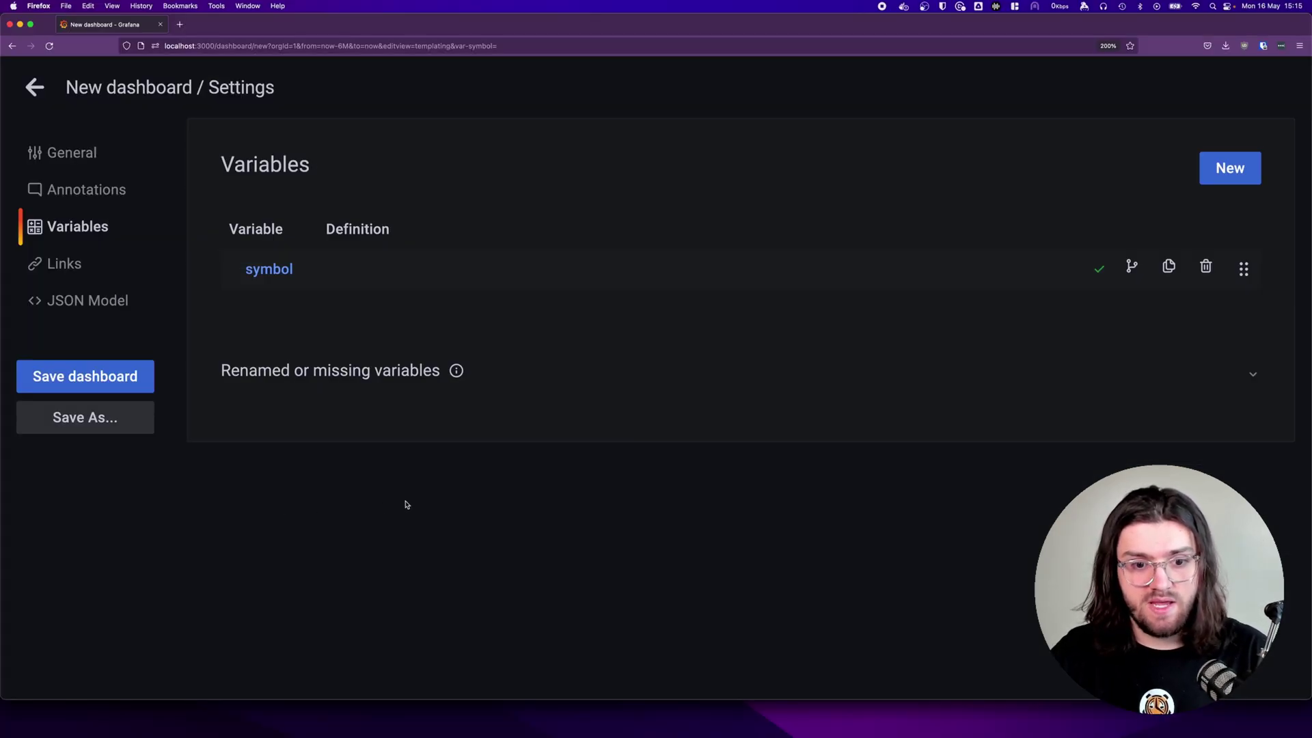
{"action": "left_click", "coordinate": [35, 87]}
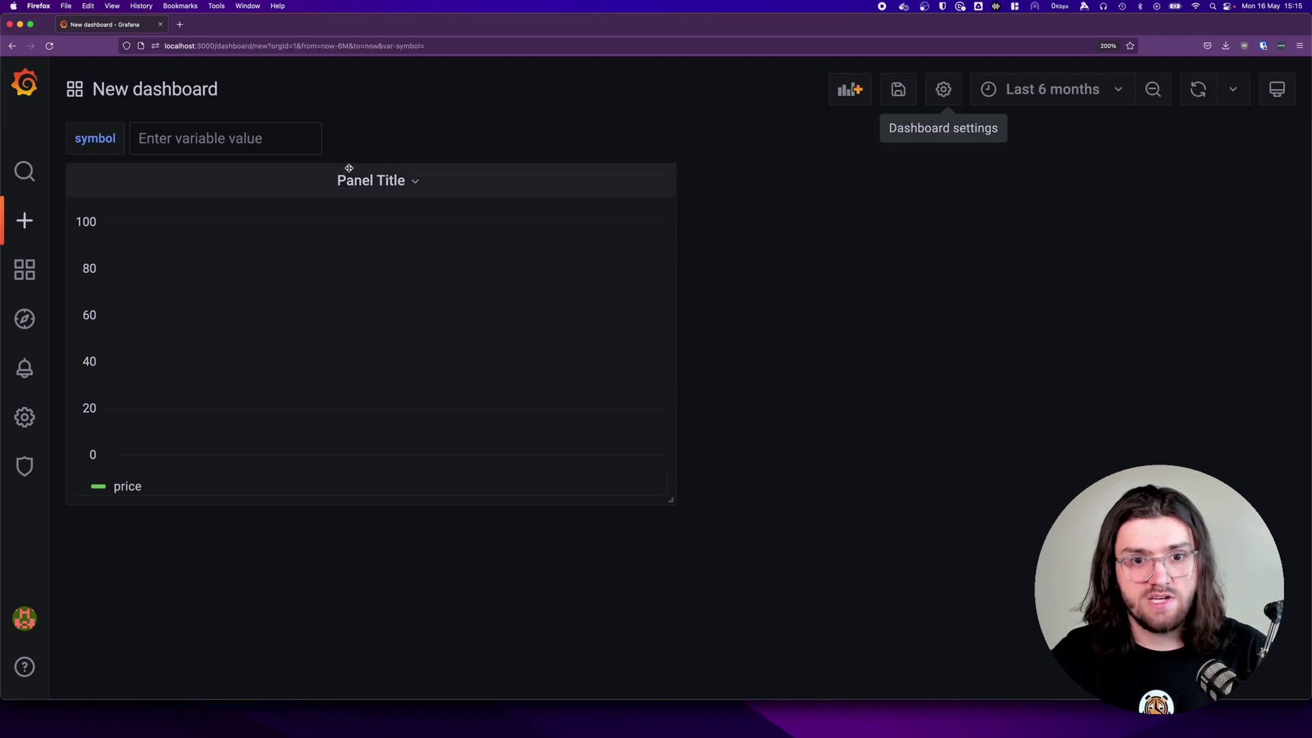
Step: In the panel editor, enter AMD as the symbol value and enlarge the preview
{"action": "key", "text": "e"}
{"action": "left_click", "coordinate": [198, 141]}
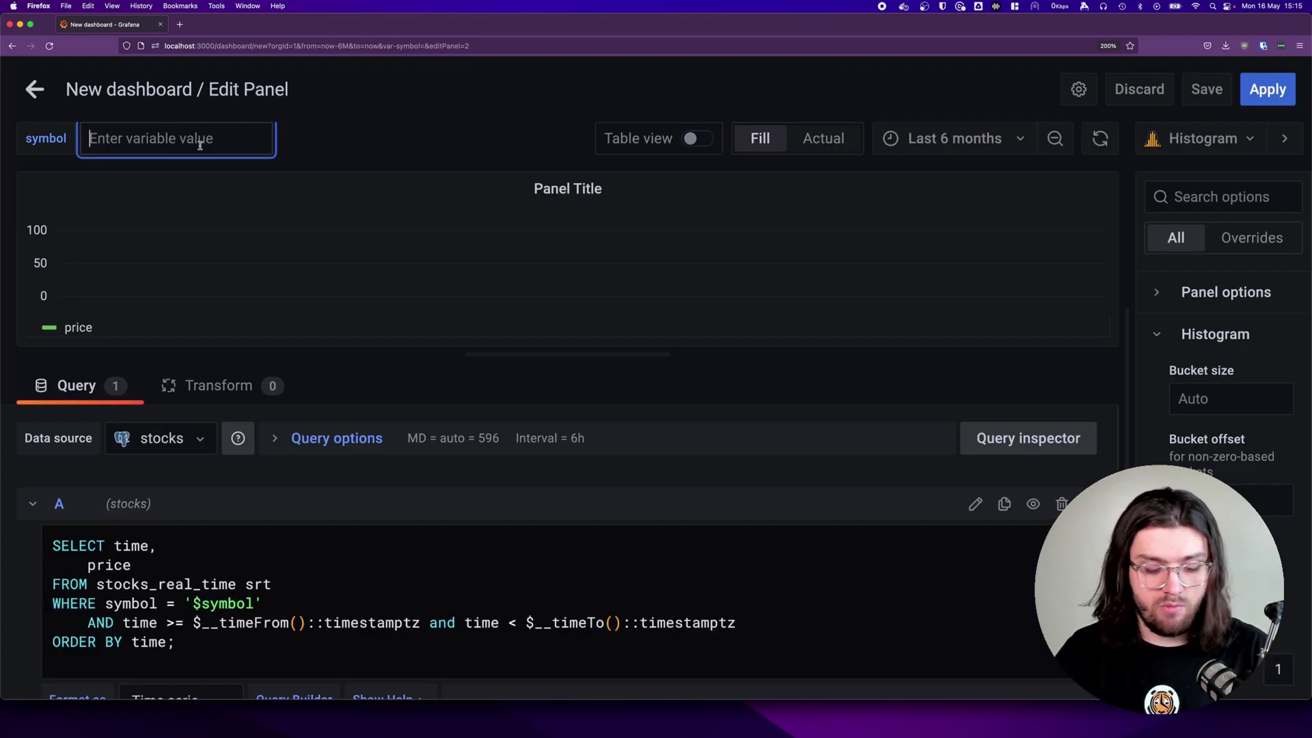
{"action": "type", "text": "AMD"}
{"action": "left_click", "coordinate": [488, 127]}
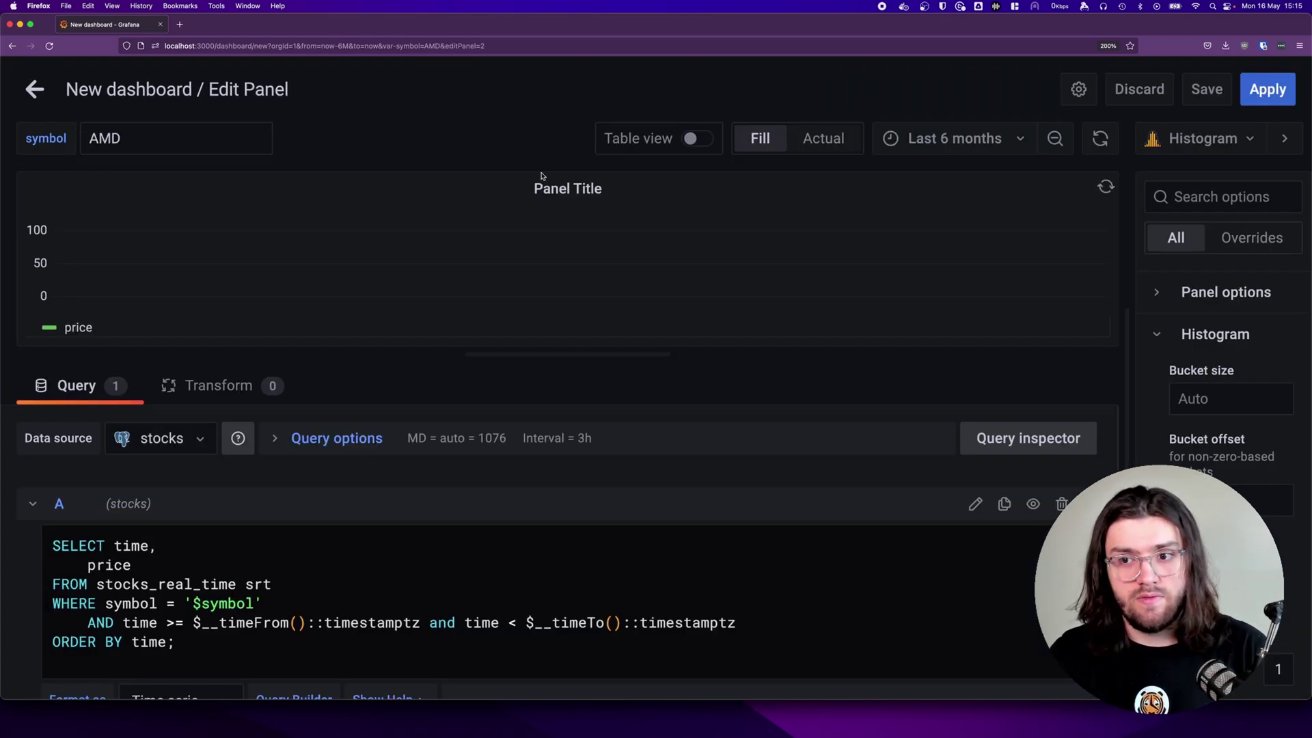
{"action": "left_click_drag", "start_coordinate": [545, 352], "coordinate": [544, 488]}
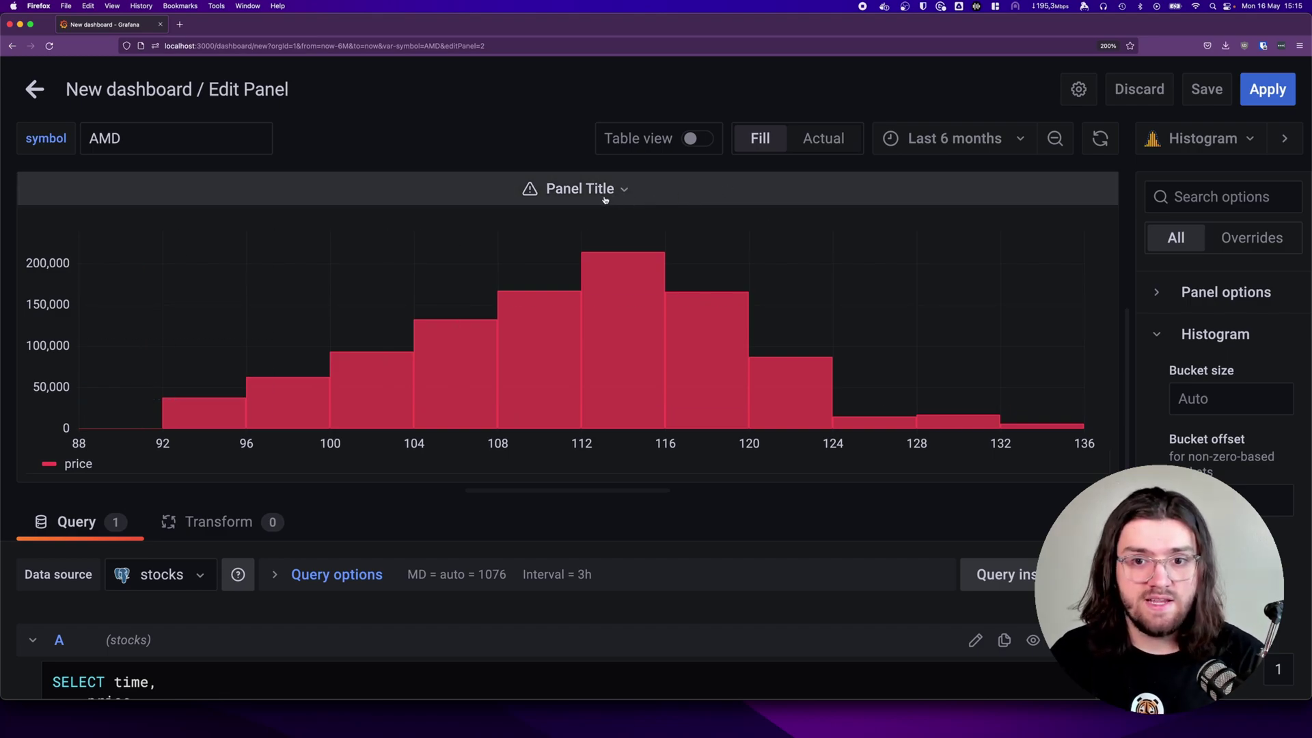
Step: Switch to Table view and scroll through the returned AMD price rows
{"action": "left_click", "coordinate": [625, 190]}
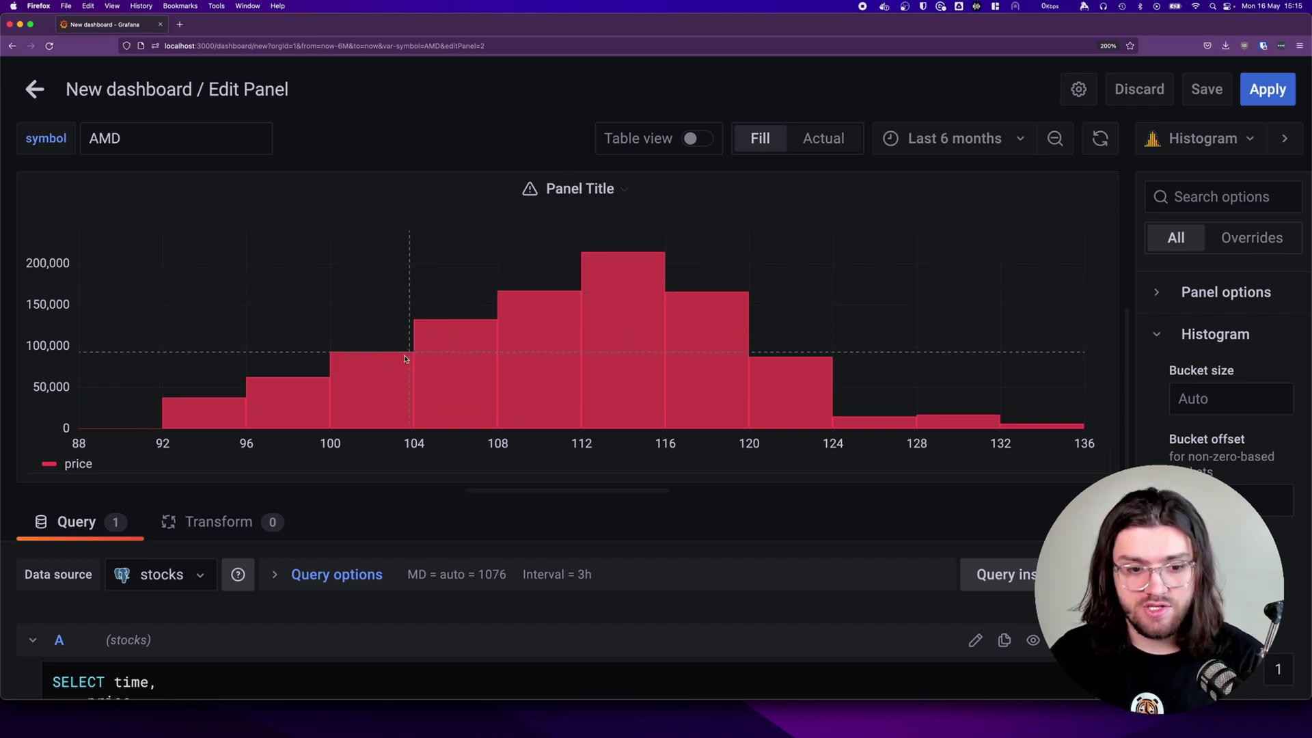
{"action": "left_click", "coordinate": [697, 143]}
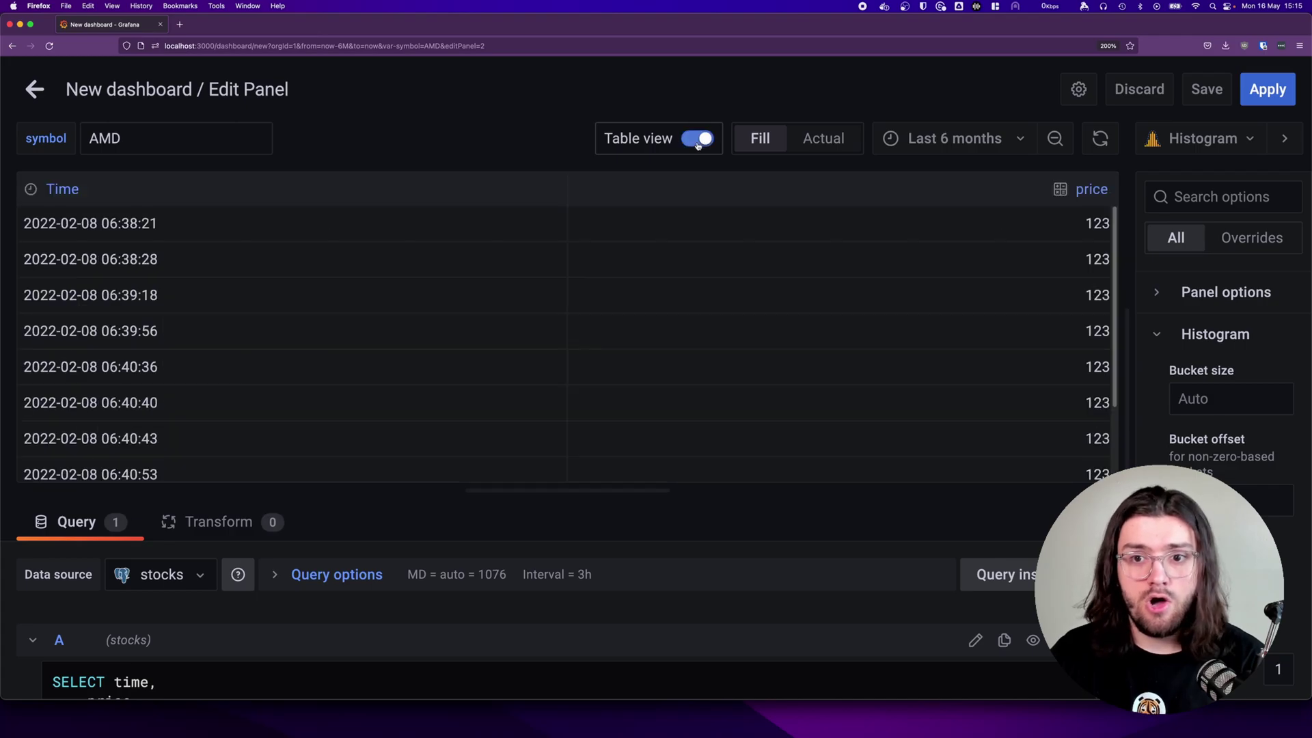
{"action": "scroll", "coordinate": [957, 294], "scroll_direction": "down", "scroll_amount": 5}
{"action": "scroll", "coordinate": [1101, 262], "scroll_direction": "down", "scroll_amount": 10}
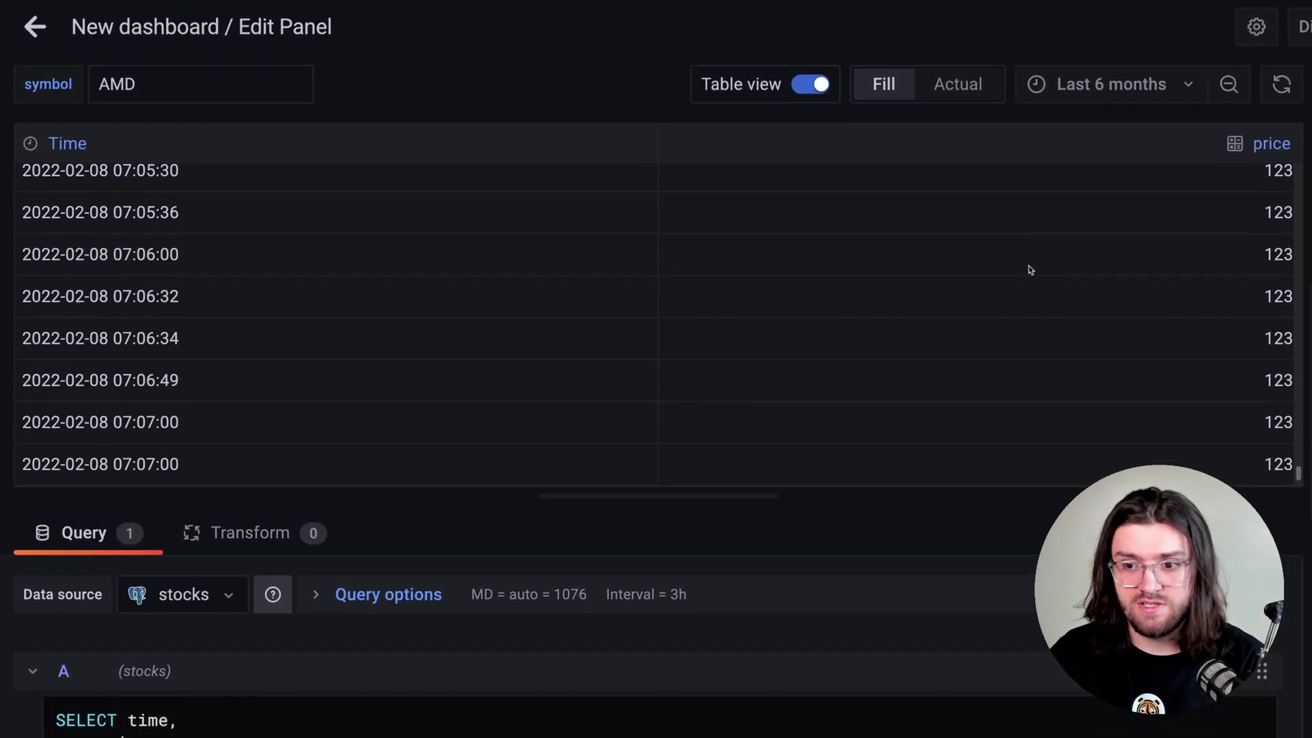
{"action": "scroll", "coordinate": [770, 304], "scroll_direction": "down", "scroll_amount": 10}
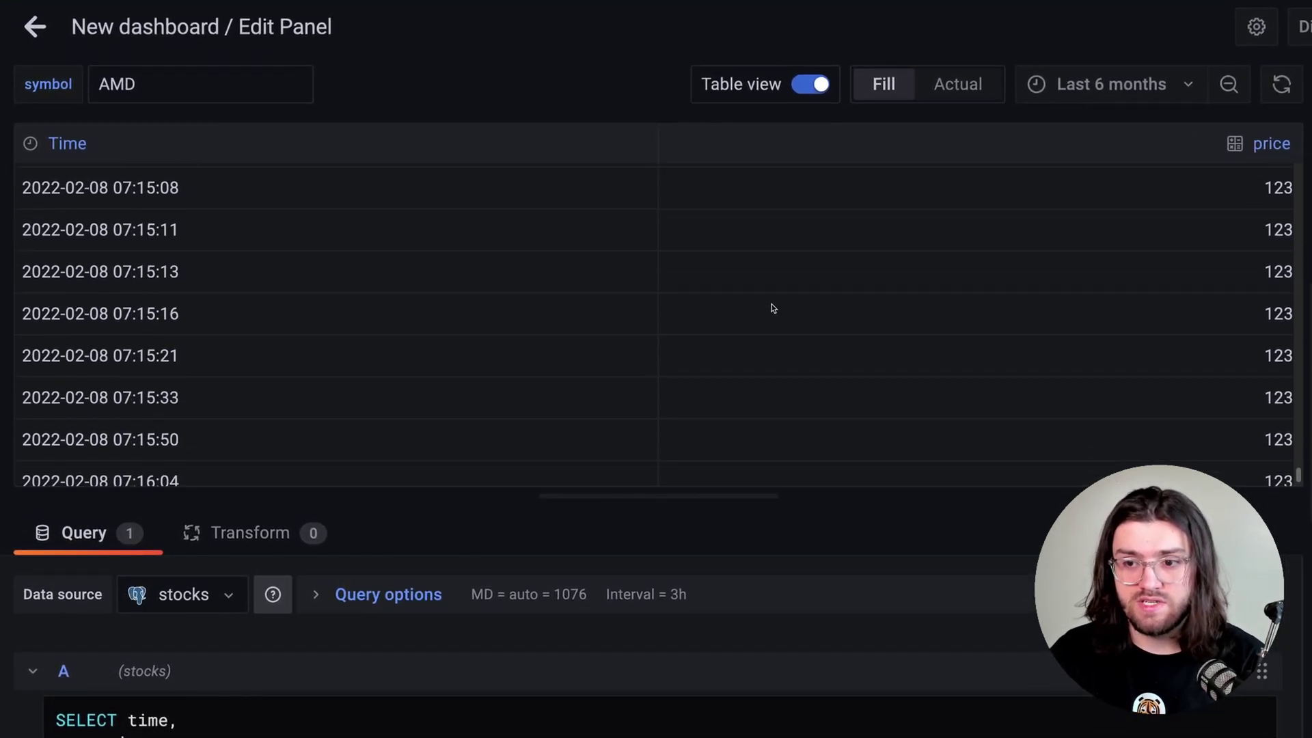
{"action": "scroll", "coordinate": [769, 303], "scroll_direction": "down", "scroll_amount": 3}
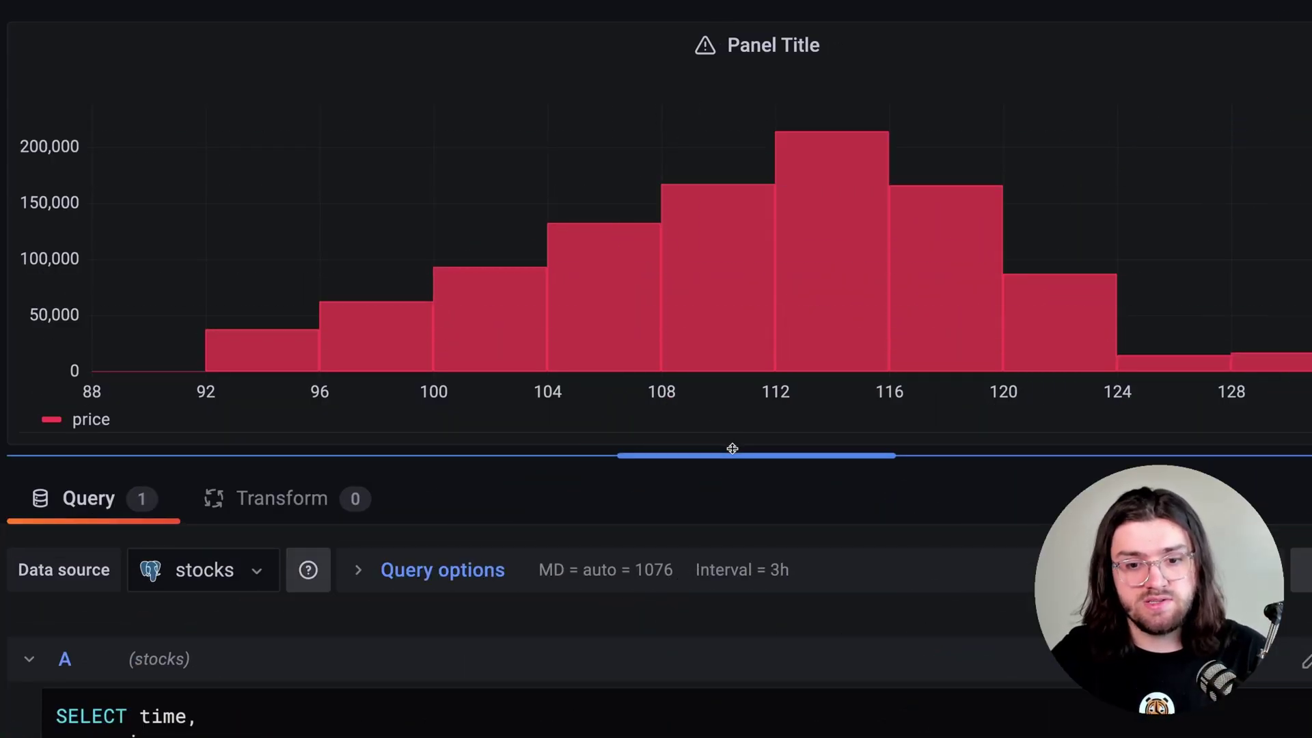
Step: Change the selected time column to time_bucket('$bucket_interval', time) as time
{"action": "left_click_drag", "start_coordinate": [731, 448], "coordinate": [729, 312]}
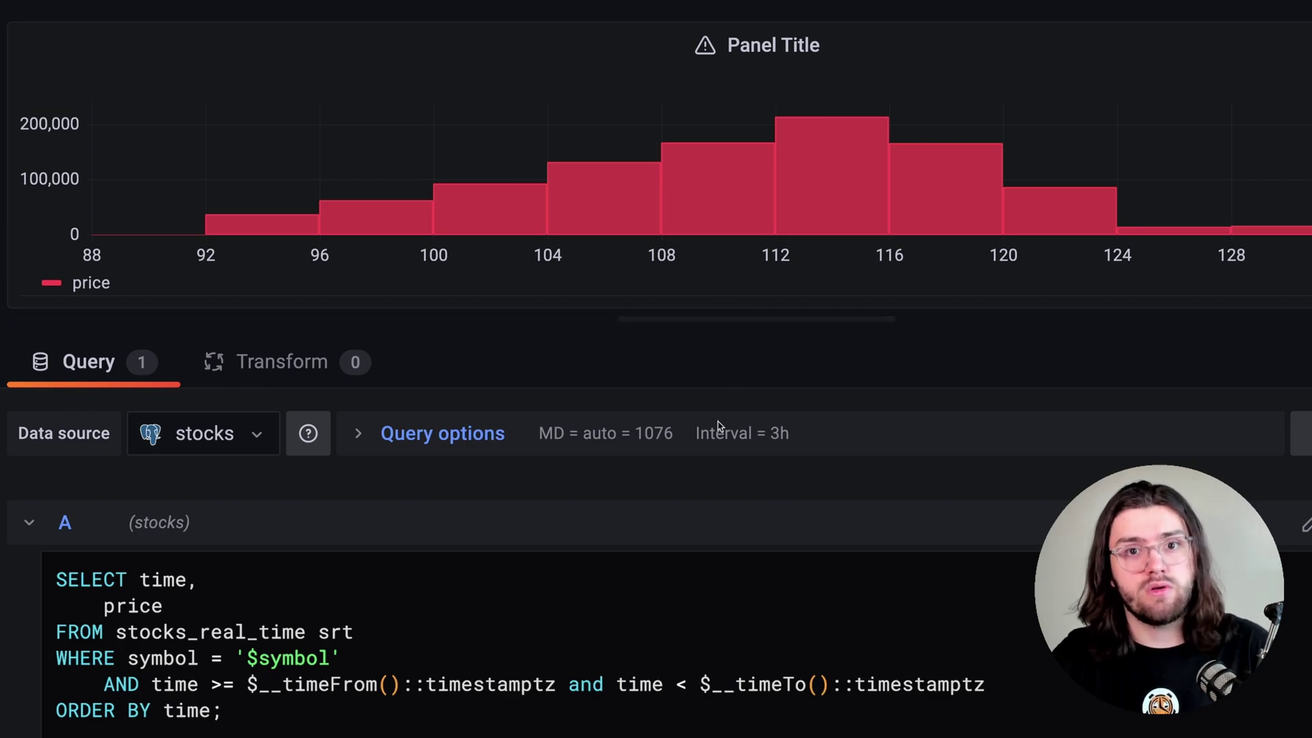
{"action": "double_click", "coordinate": [185, 578]}
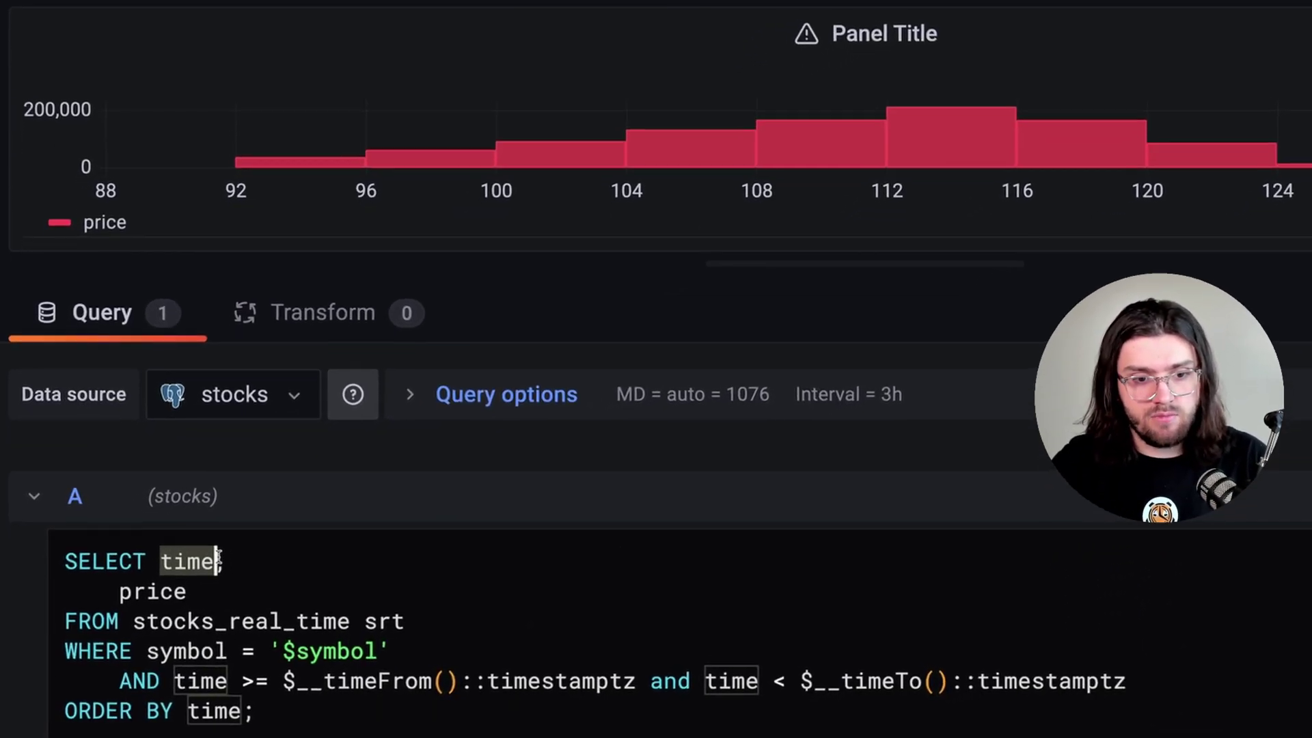
{"action": "left_click", "coordinate": [205, 568]}
{"action": "type", "text": "_vu"}
{"action": "key", "text": "BackSpace"}
{"action": "key", "text": "BackSpace"}
{"action": "type", "text": "bucket"}
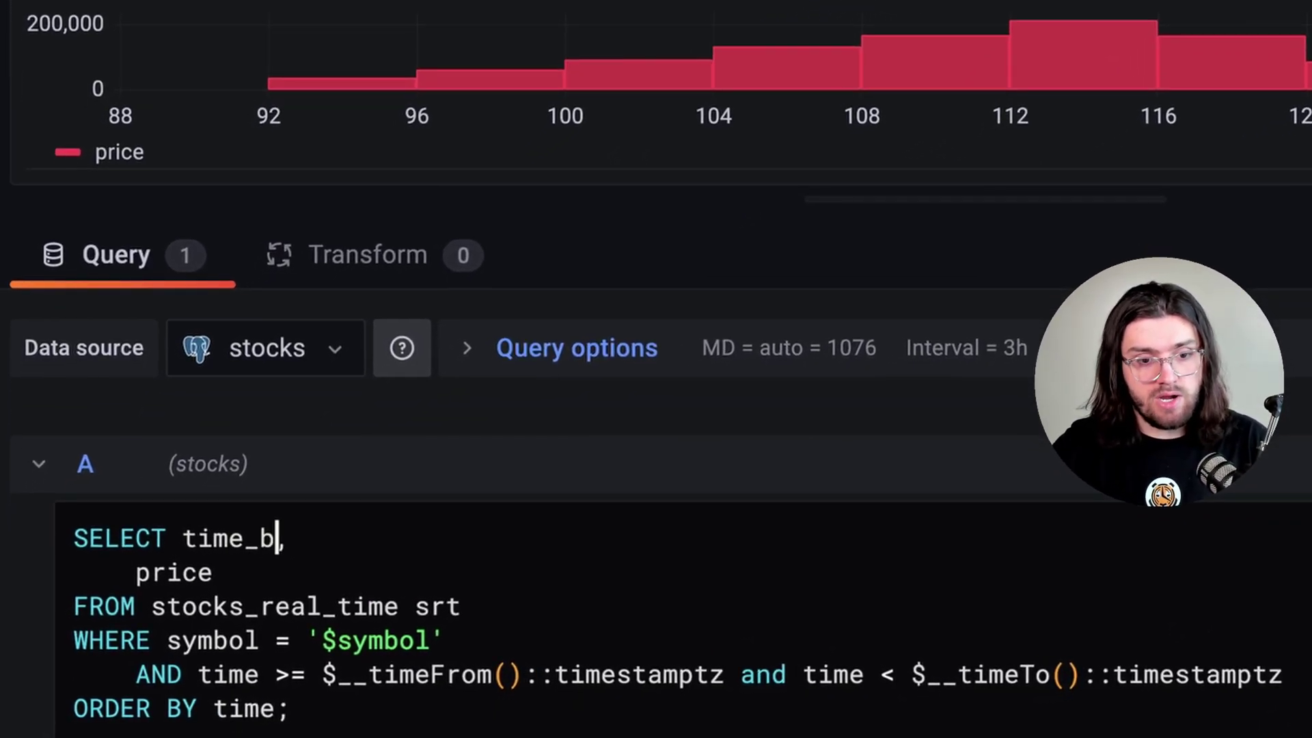
{"action": "type", "text": "('$bucket_"}
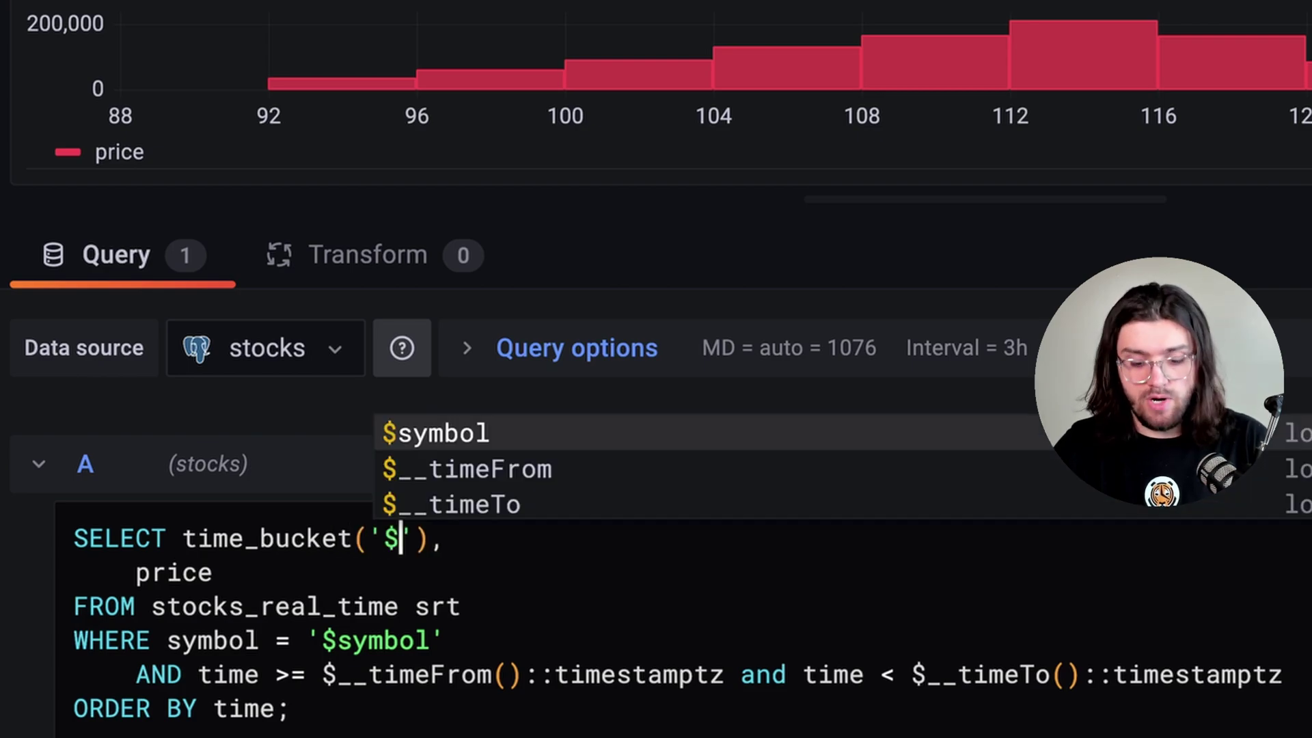
{"action": "type", "text": "interval"}
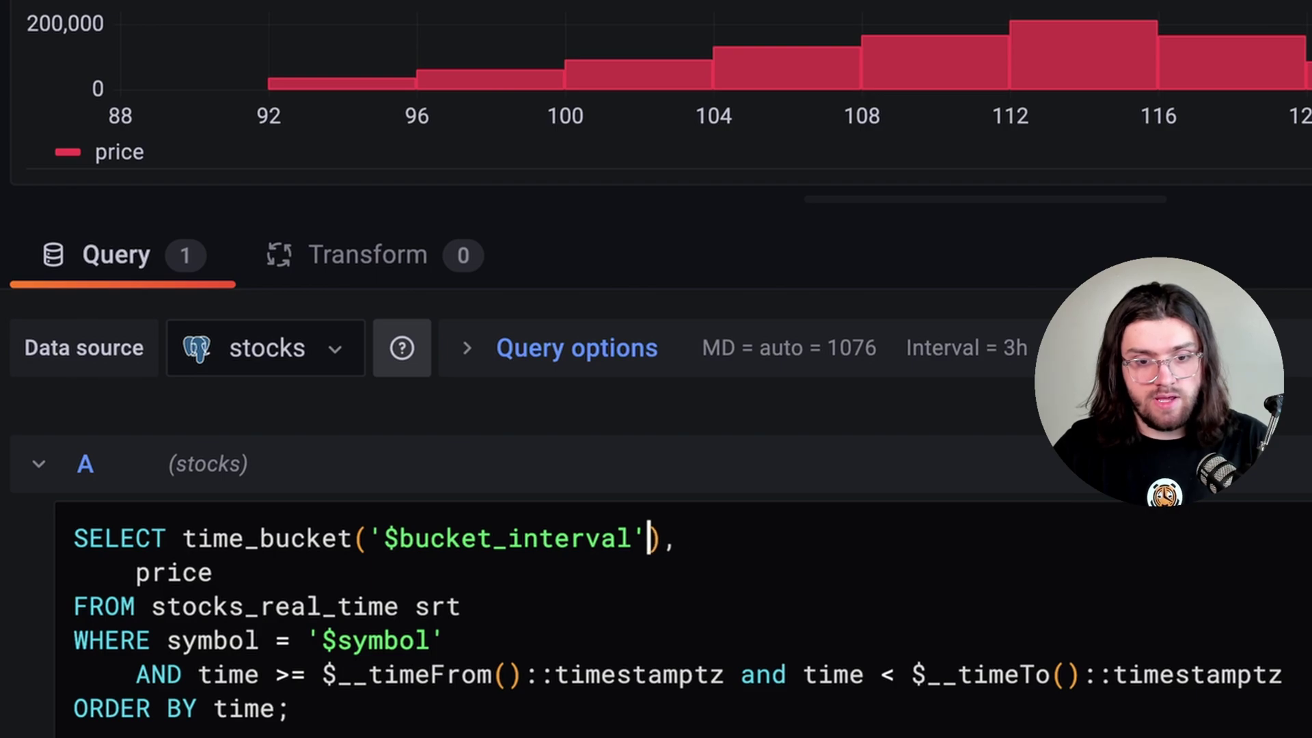
{"action": "type", "text": "', time) "}
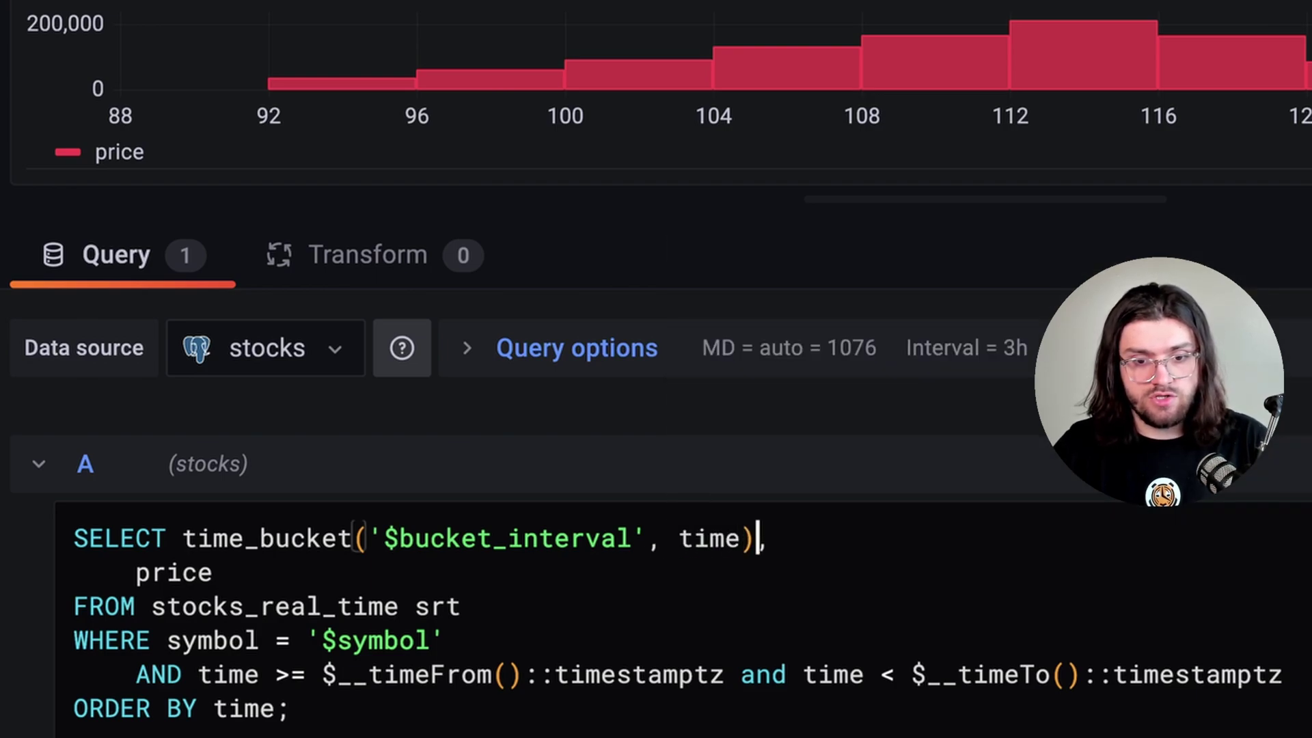
{"action": "type", "text": "as time"}
Step: Wrap the price column in AVG() in the SELECT clause
{"action": "left_click", "coordinate": [216, 573]}
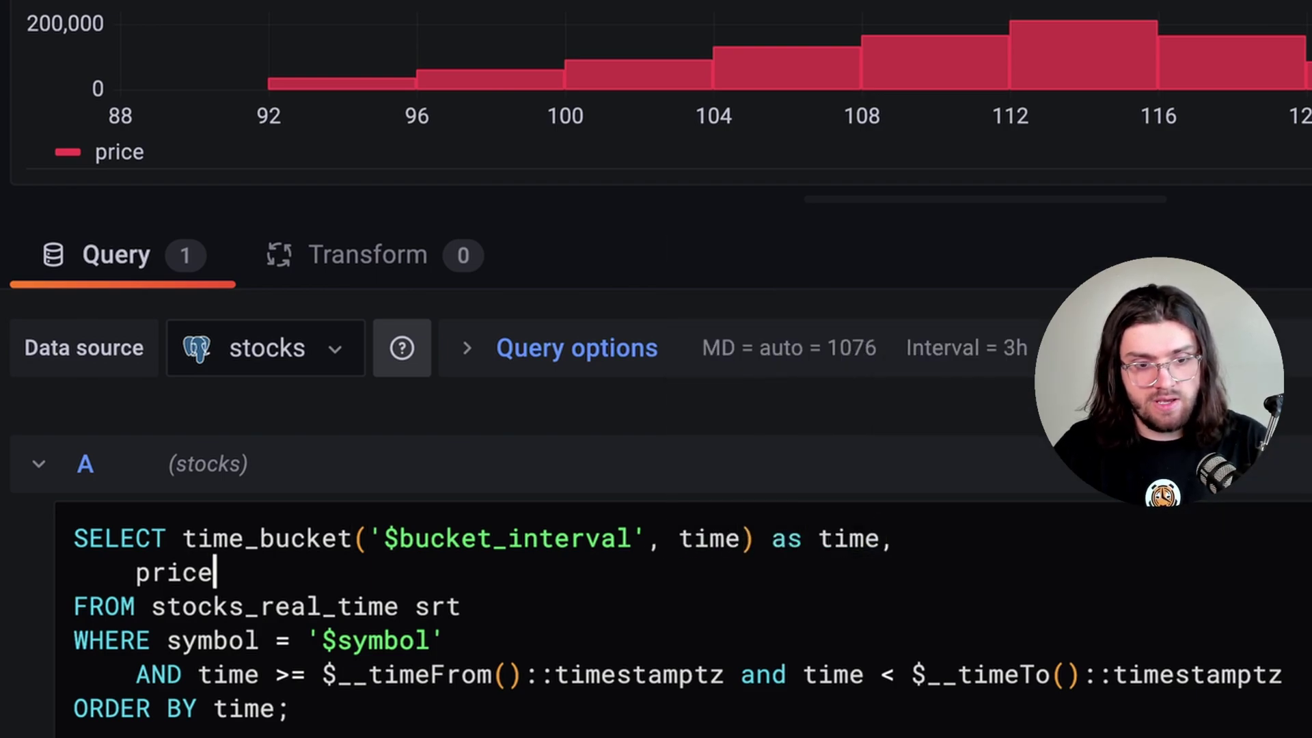
{"action": "key", "text": "shift+Left"}
{"action": "key", "text": "shift+Left"}
{"action": "key", "text": "shift+Left"}
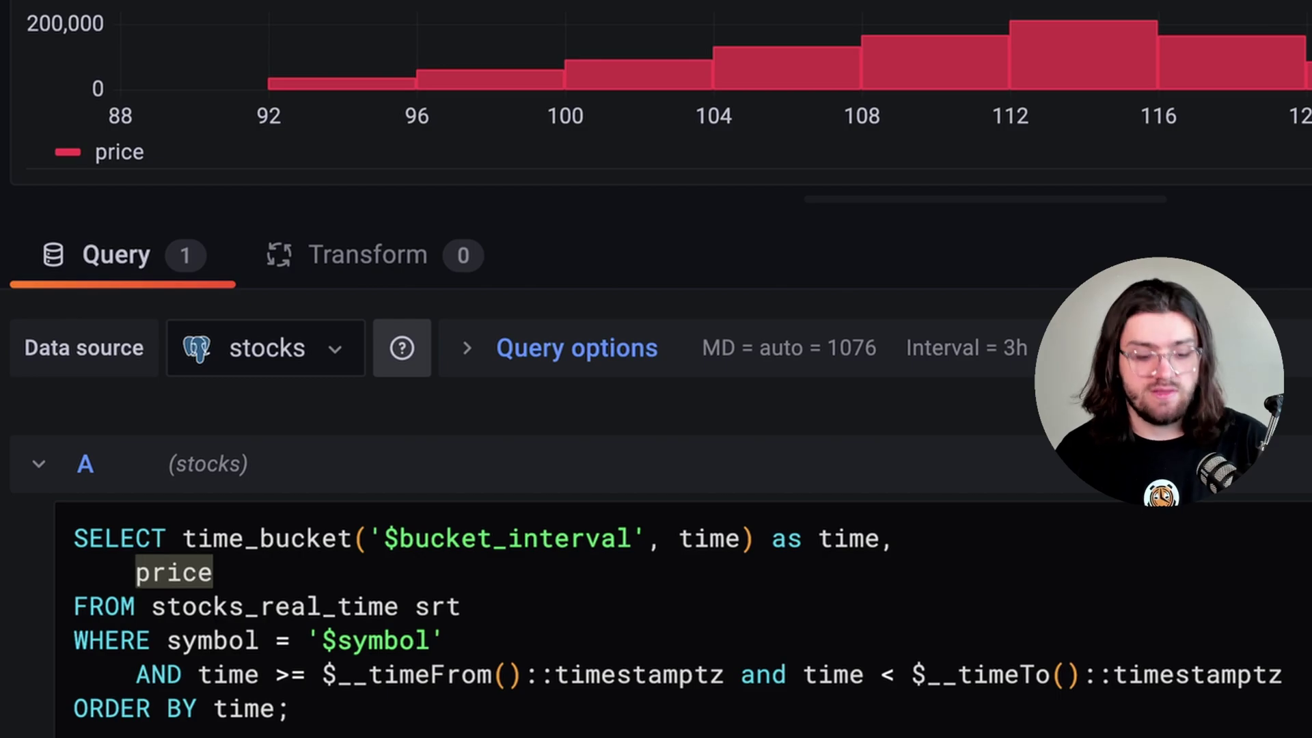
{"action": "key", "text": "Left"}
{"action": "type", "text": "AWBV"}
{"action": "key", "text": "BackSpace"}
{"action": "key", "text": "BackSpace"}
{"action": "key", "text": "BackSpace"}
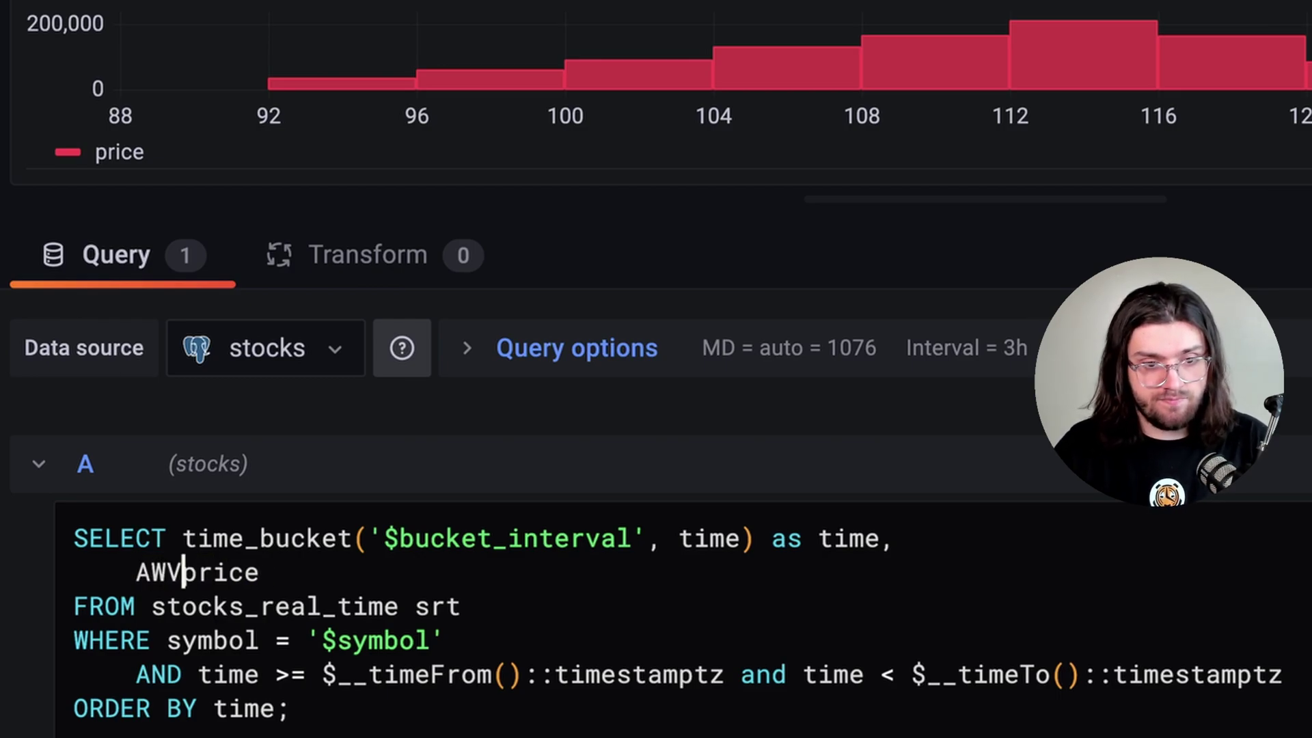
{"action": "type", "text": "VG("}
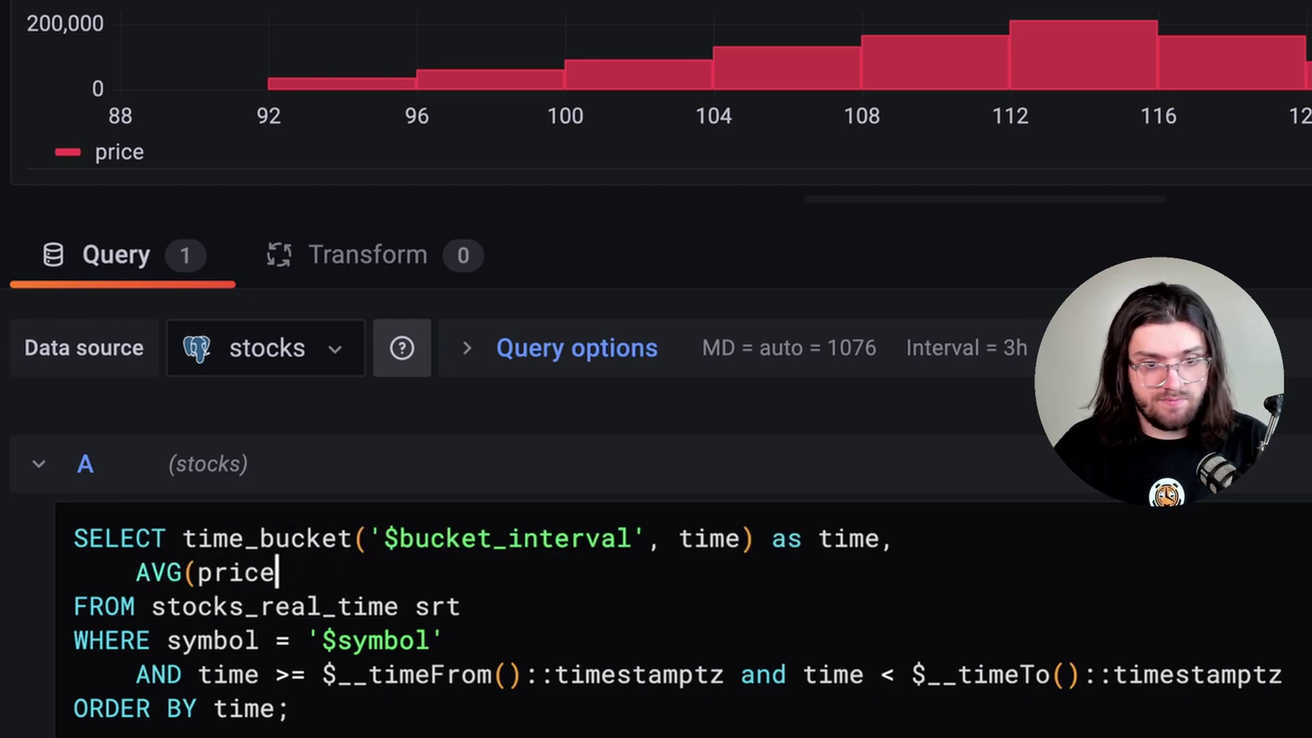
Step: Replace ORDER BY with GROUP BY time_bucket('$bucket_interval', time) and start a new dashboard variable
{"action": "key", "text": "shift+Left"}
{"action": "key", "text": "shift+Left"}
{"action": "key", "text": "shift+Left"}
{"action": "key", "text": "shift+Left"}
{"action": "key", "text": "shift+Left"}
{"action": "key", "text": "shift+Left"}
{"action": "key", "text": "shift+Left"}
{"action": "key", "text": "shift+Left"}
{"action": "key", "text": "shift+Left"}
{"action": "key", "text": "shift+Left"}
{"action": "key", "text": "shift+Left"}
{"action": "key", "text": "shift+Left"}
{"action": "key", "text": "shift+Left"}
{"action": "key", "text": "shift+Left"}
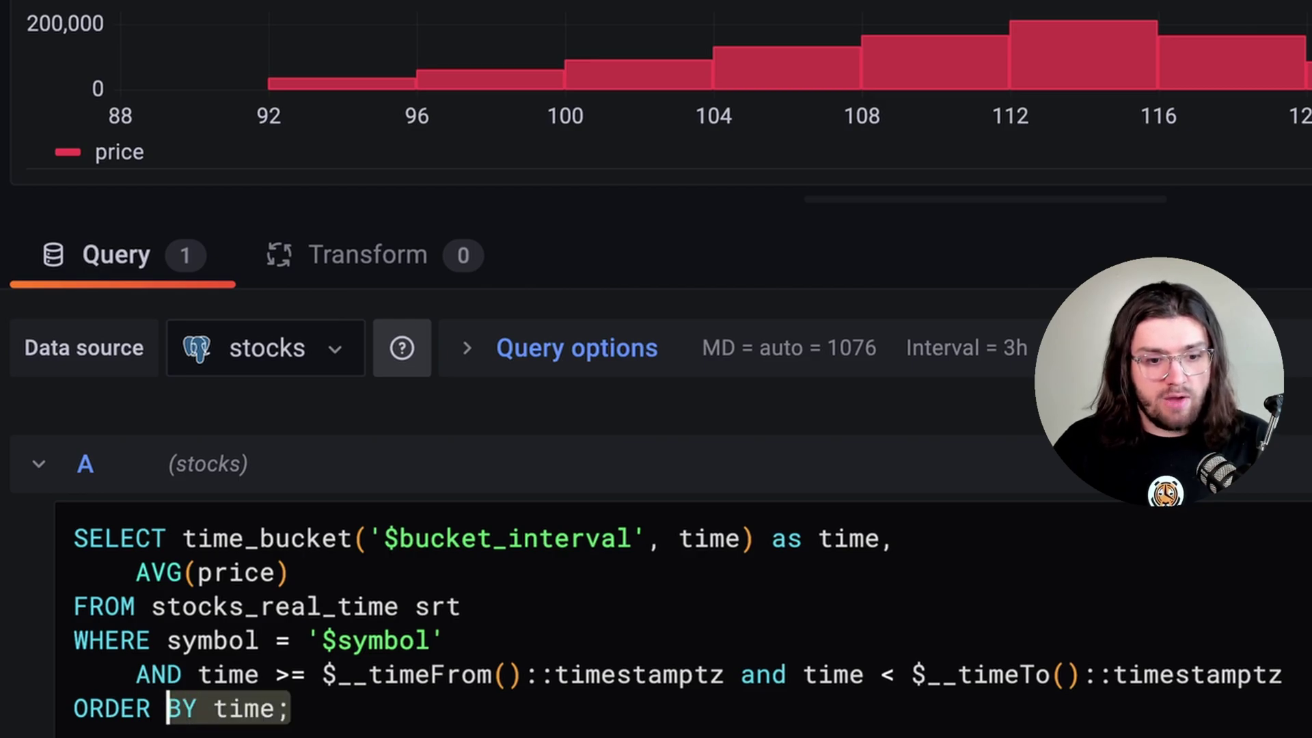
{"action": "type", "text": "GROUP "}
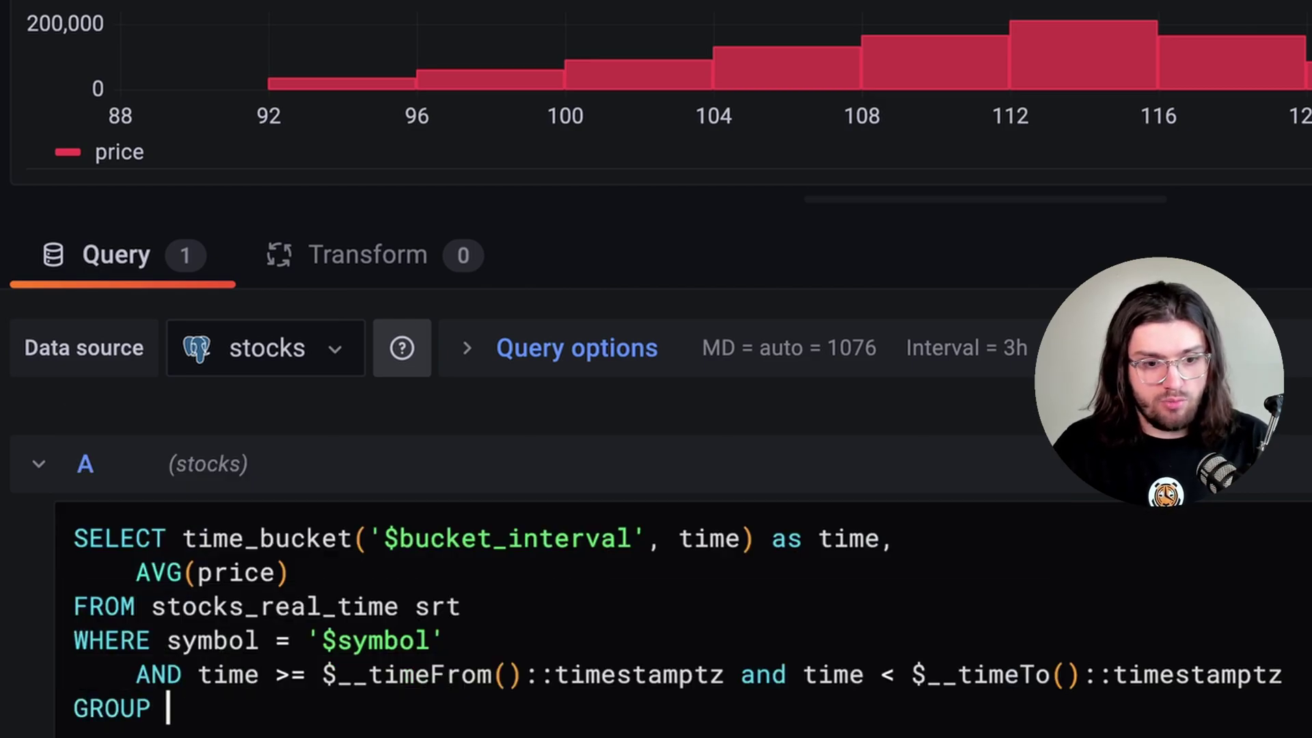
{"action": "type", "text": "BU time_bucket("}
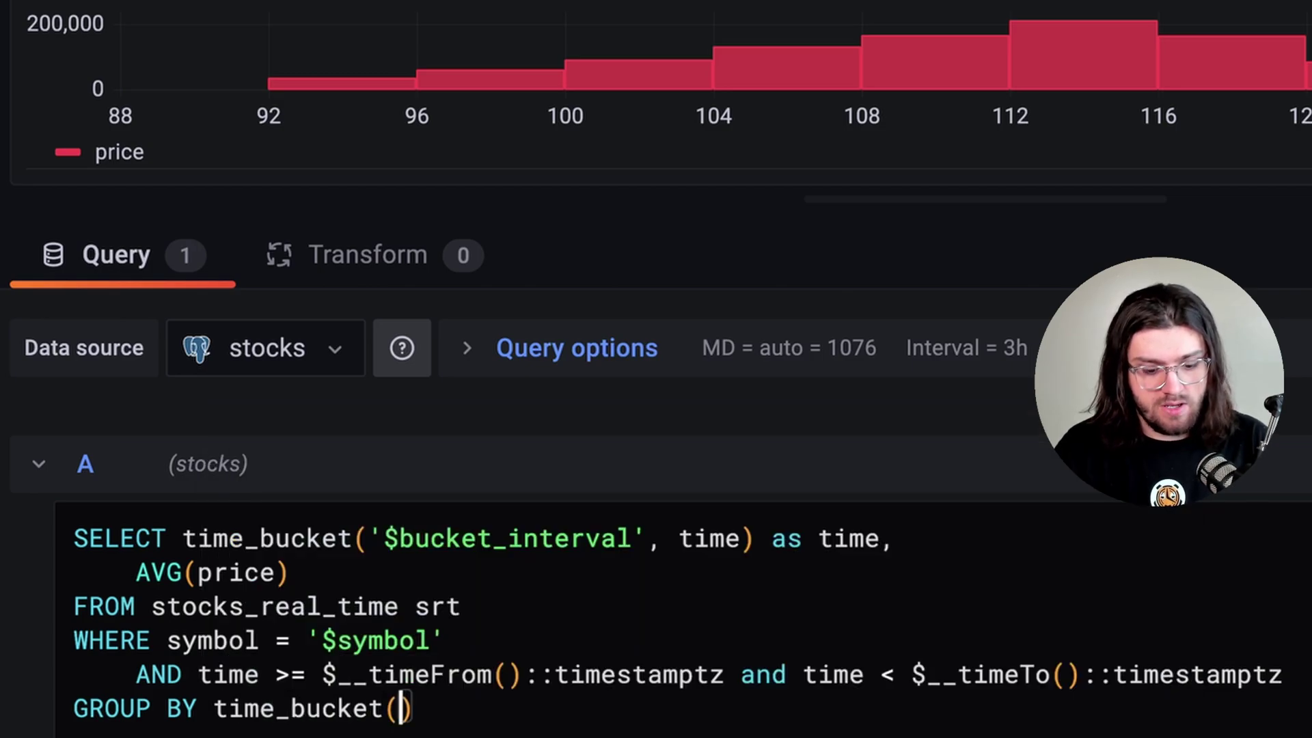
{"action": "type", "text": "'$"}
{"action": "type", "text": "bucke"}
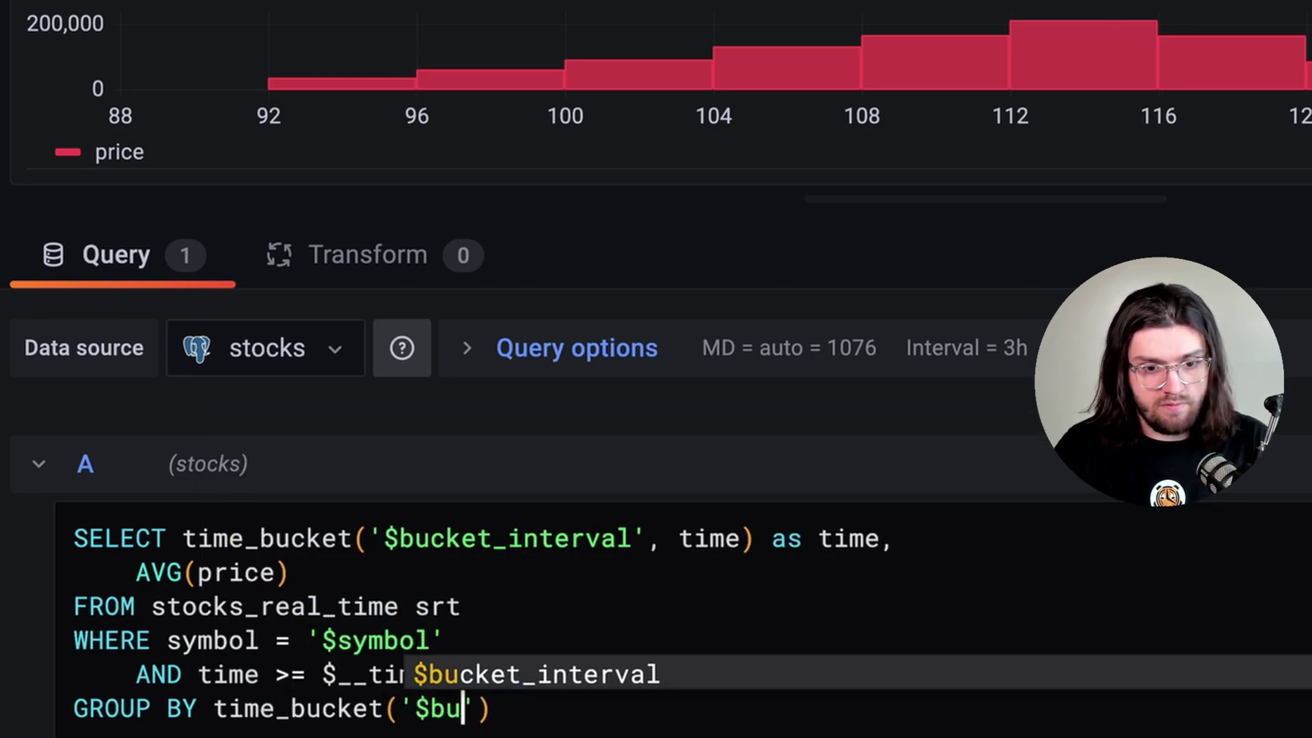
{"action": "key", "text": "Tab"}
{"action": "type", "text": "time"}
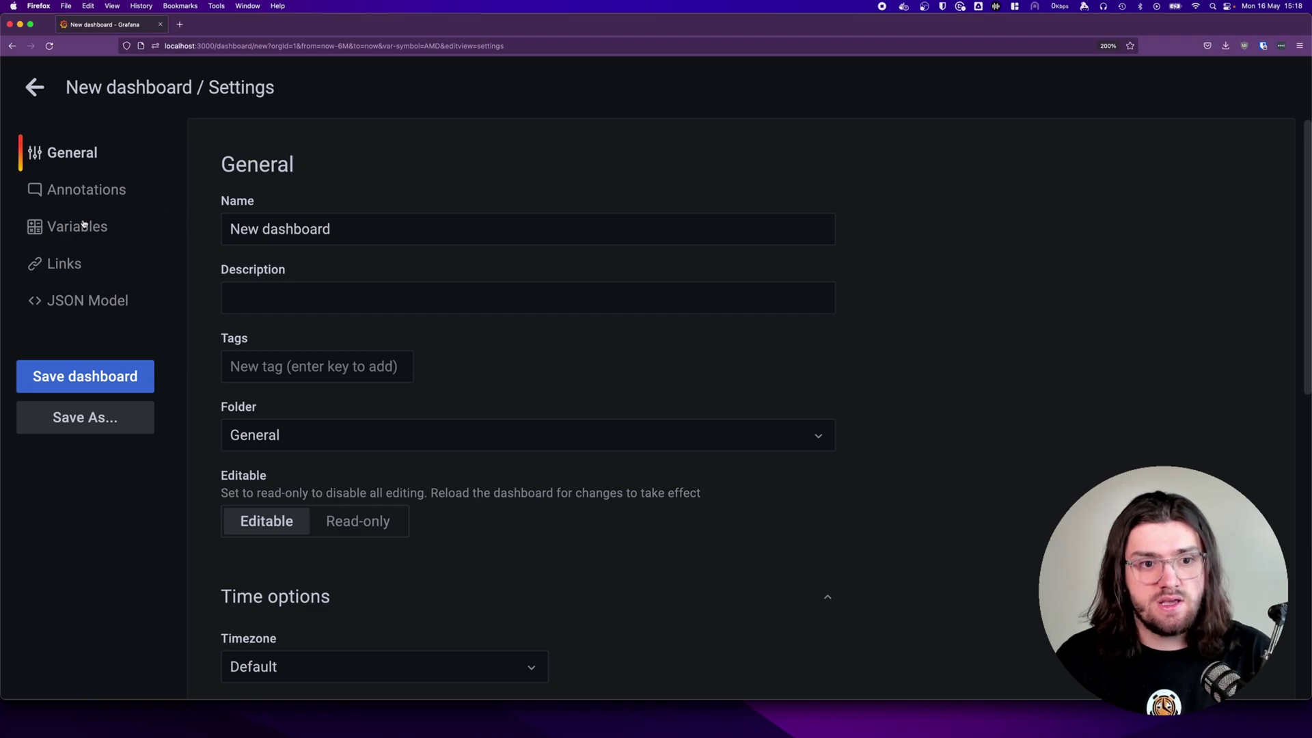
{"action": "left_click", "coordinate": [82, 223]}
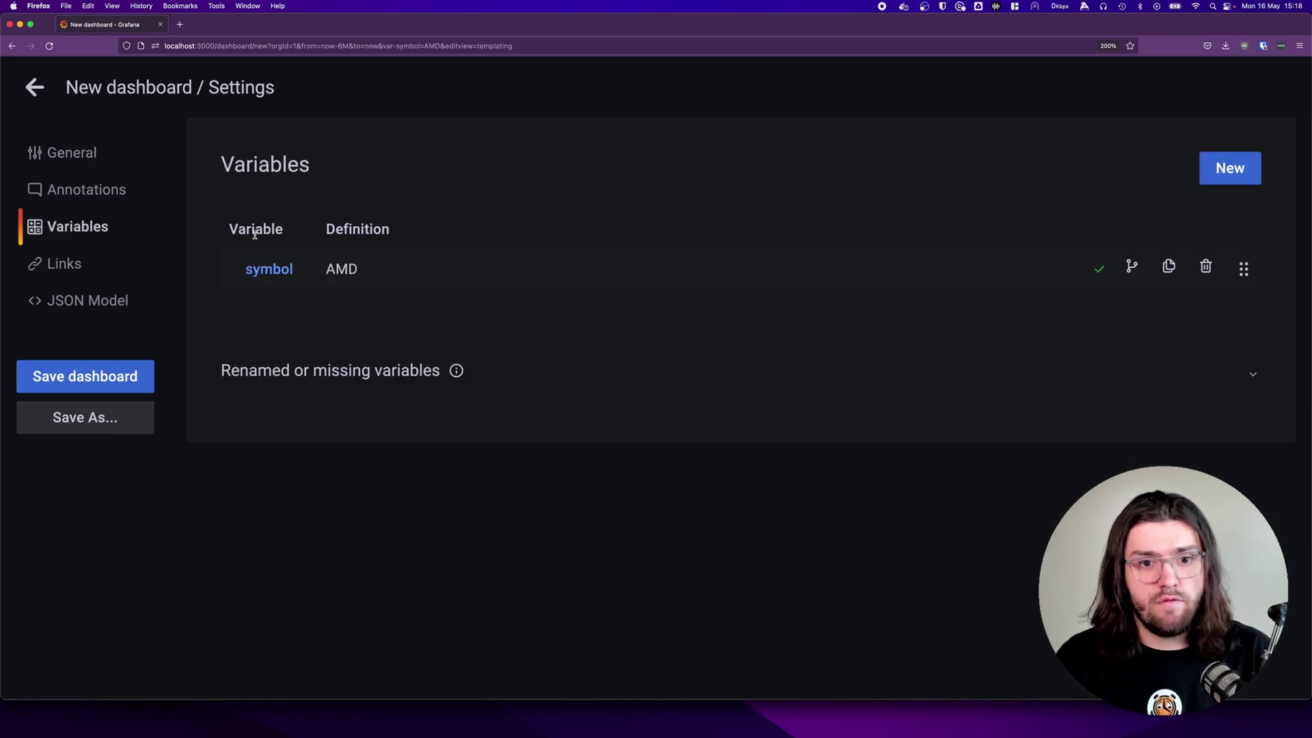
{"action": "left_click", "coordinate": [1229, 166]}
Step: Name the new variable bucket_interval and set its type to Interval
{"action": "double_click", "coordinate": [444, 248]}
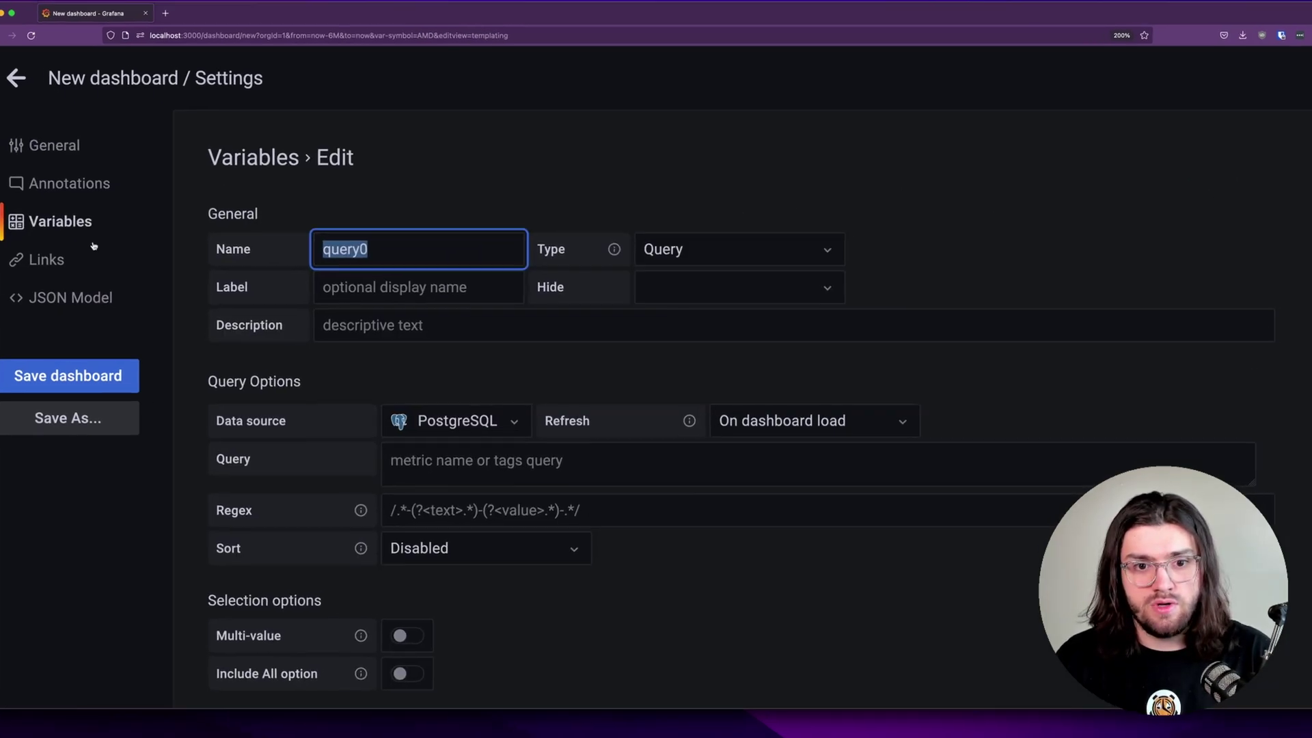
{"action": "type", "text": "bucket_interc"}
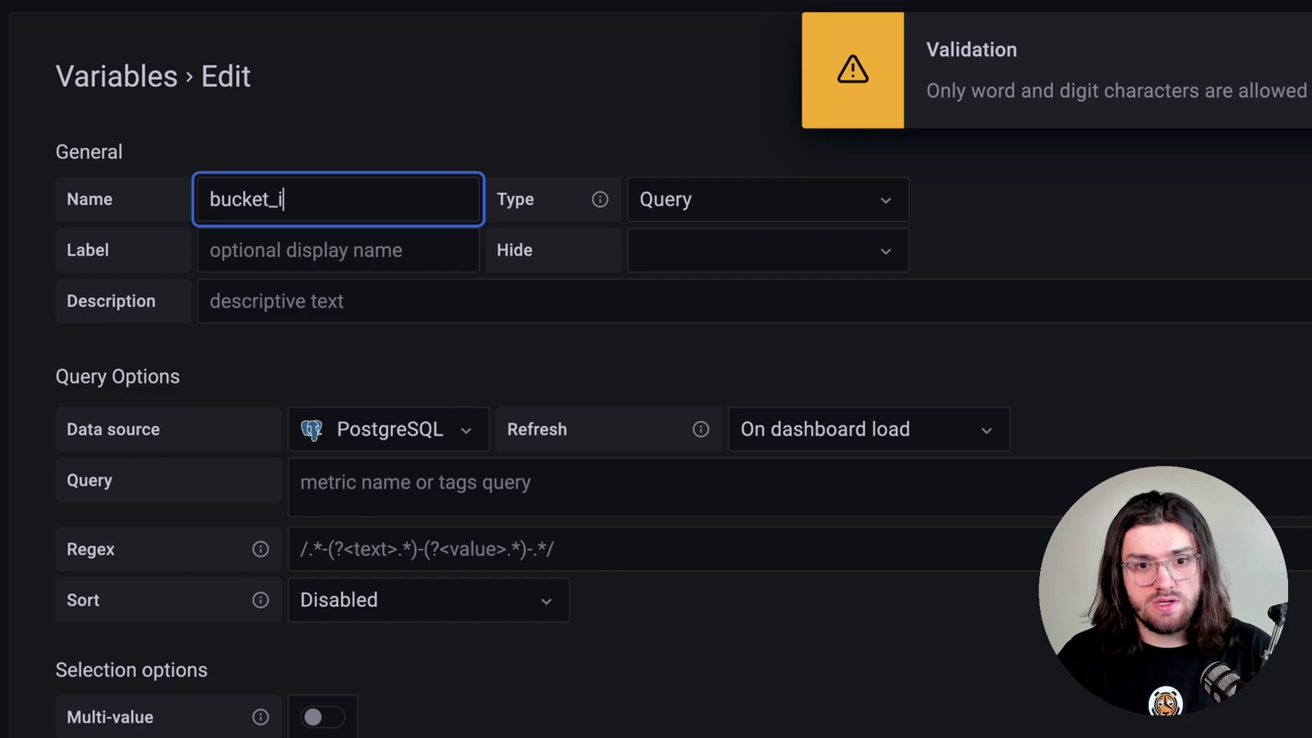
{"action": "key", "text": "BackSpace"}
{"action": "key", "text": "BackSpace"}
{"action": "type", "text": "val"}
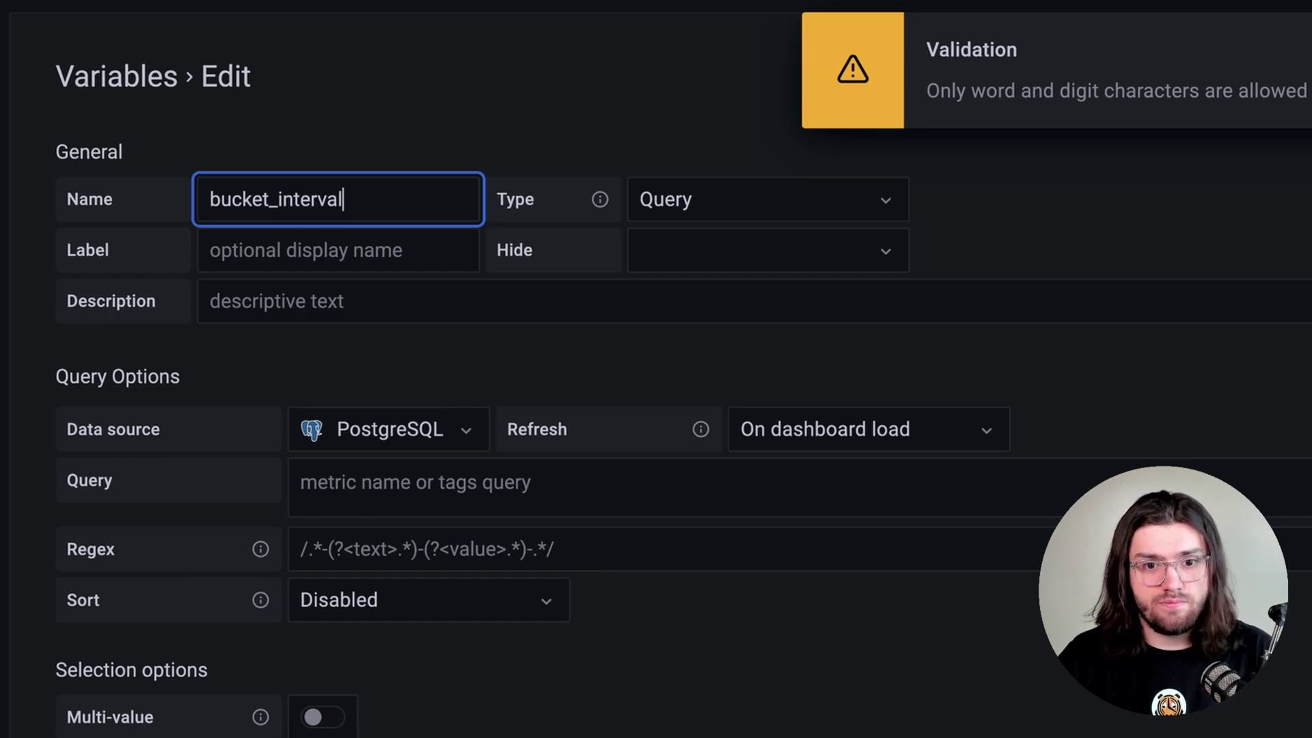
{"action": "left_click", "coordinate": [690, 208]}
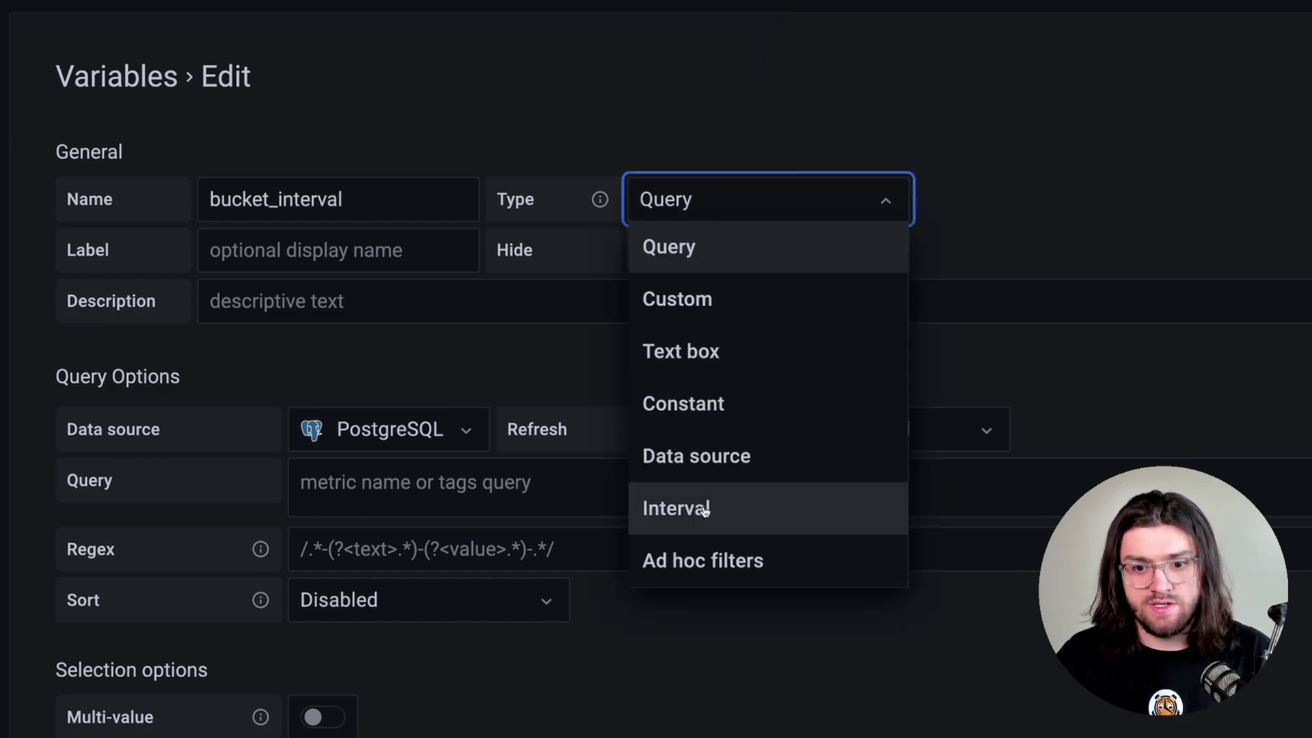
{"action": "left_click", "coordinate": [678, 506]}
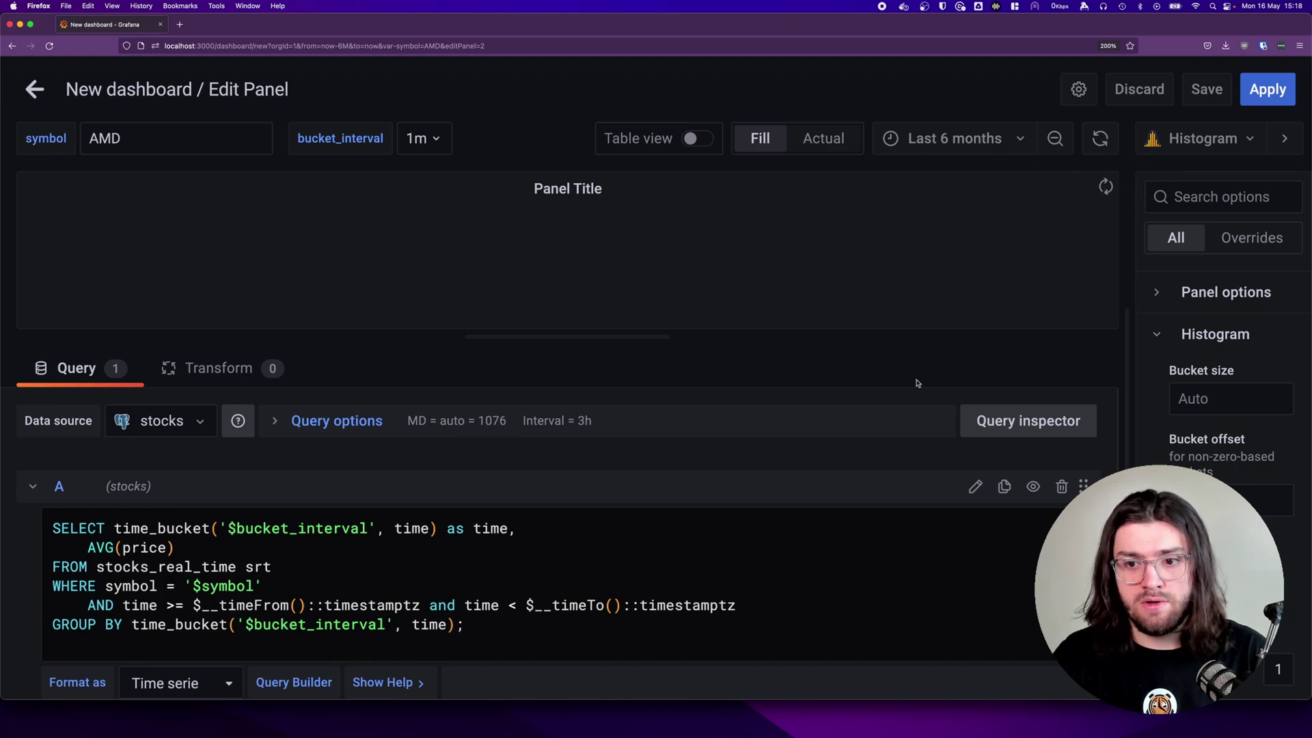
Step: Rerun the query, widen the options pane, and set the histogram bucket size to 1
{"action": "left_click_drag", "start_coordinate": [541, 347], "coordinate": [542, 431]}
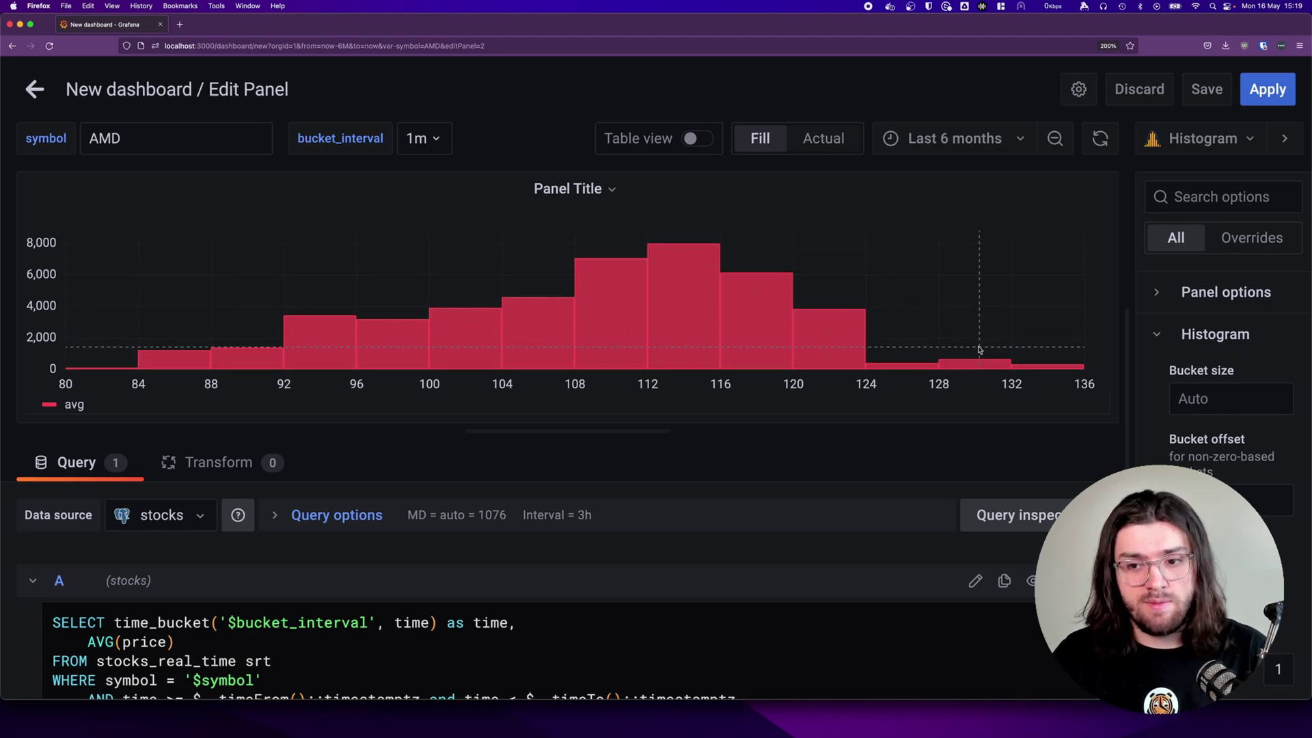
{"action": "left_click", "coordinate": [1097, 149]}
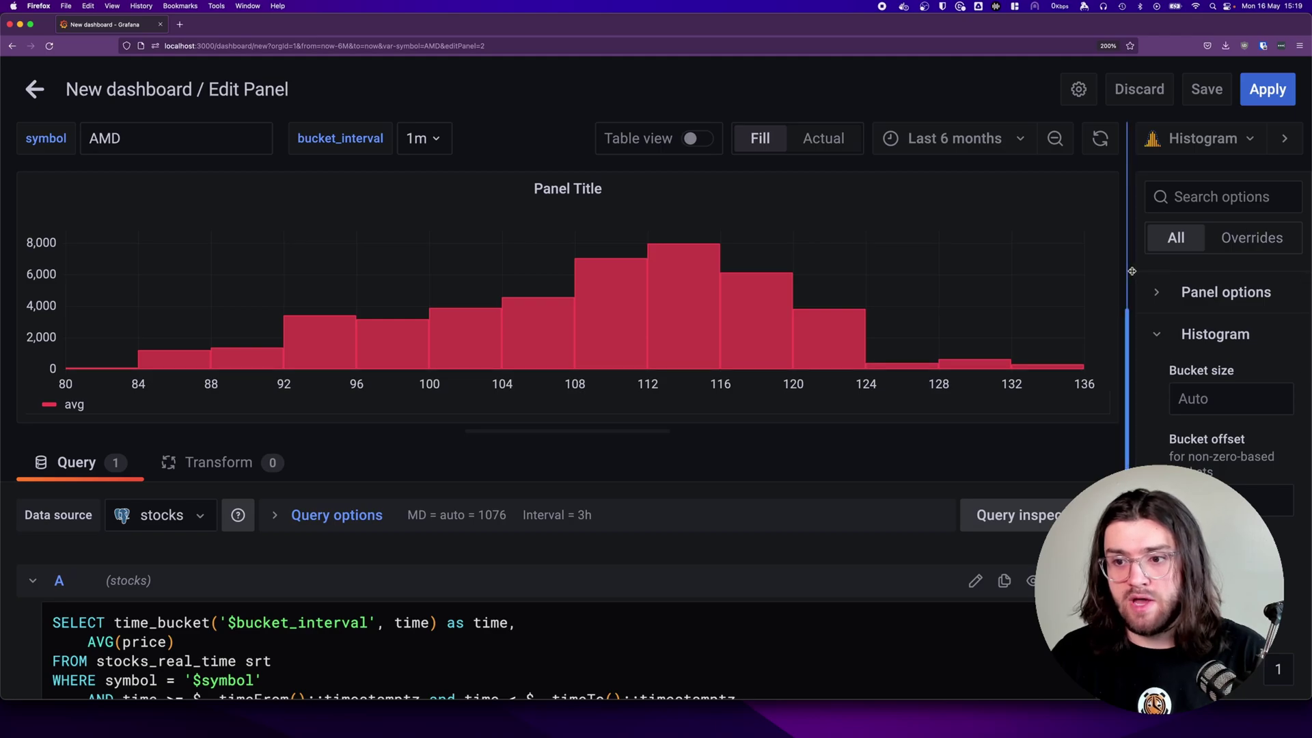
{"action": "left_click_drag", "start_coordinate": [1133, 274], "coordinate": [929, 279]}
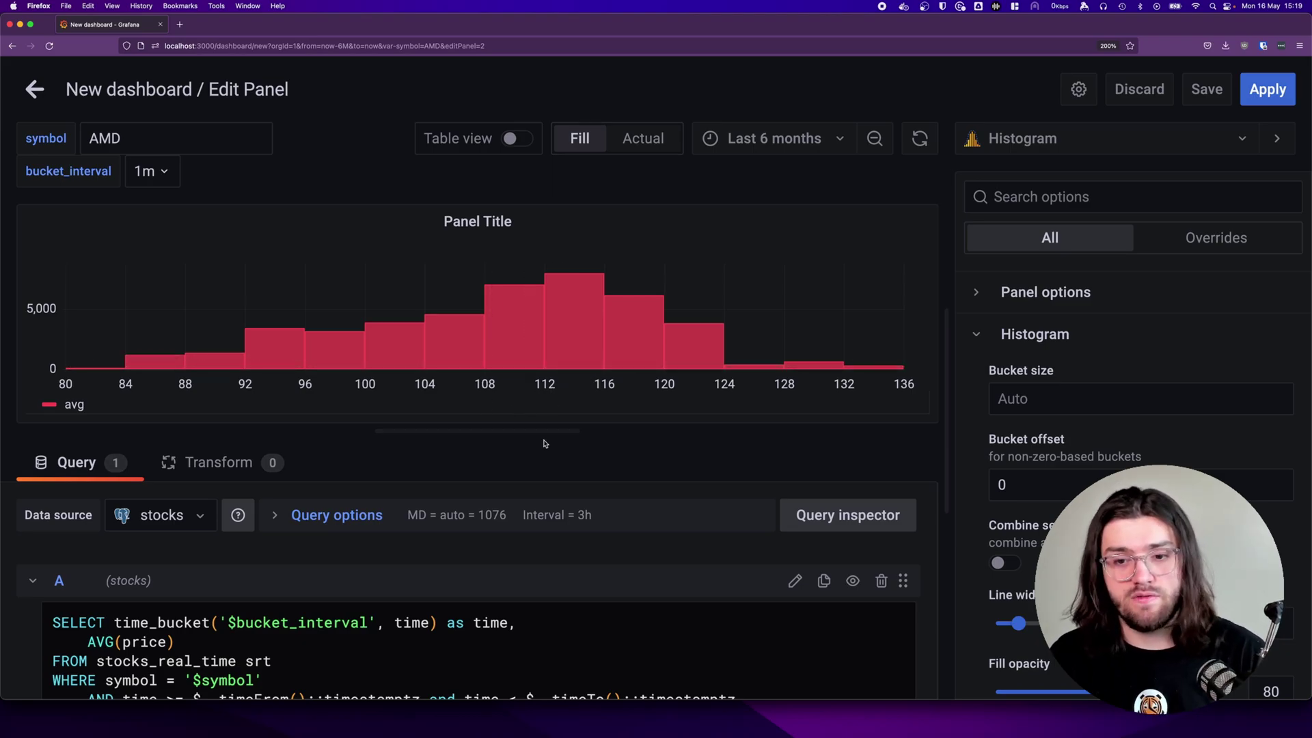
{"action": "left_click", "coordinate": [1091, 397]}
{"action": "type", "text": "1"}
{"action": "left_click_drag", "start_coordinate": [491, 423], "coordinate": [491, 442]}
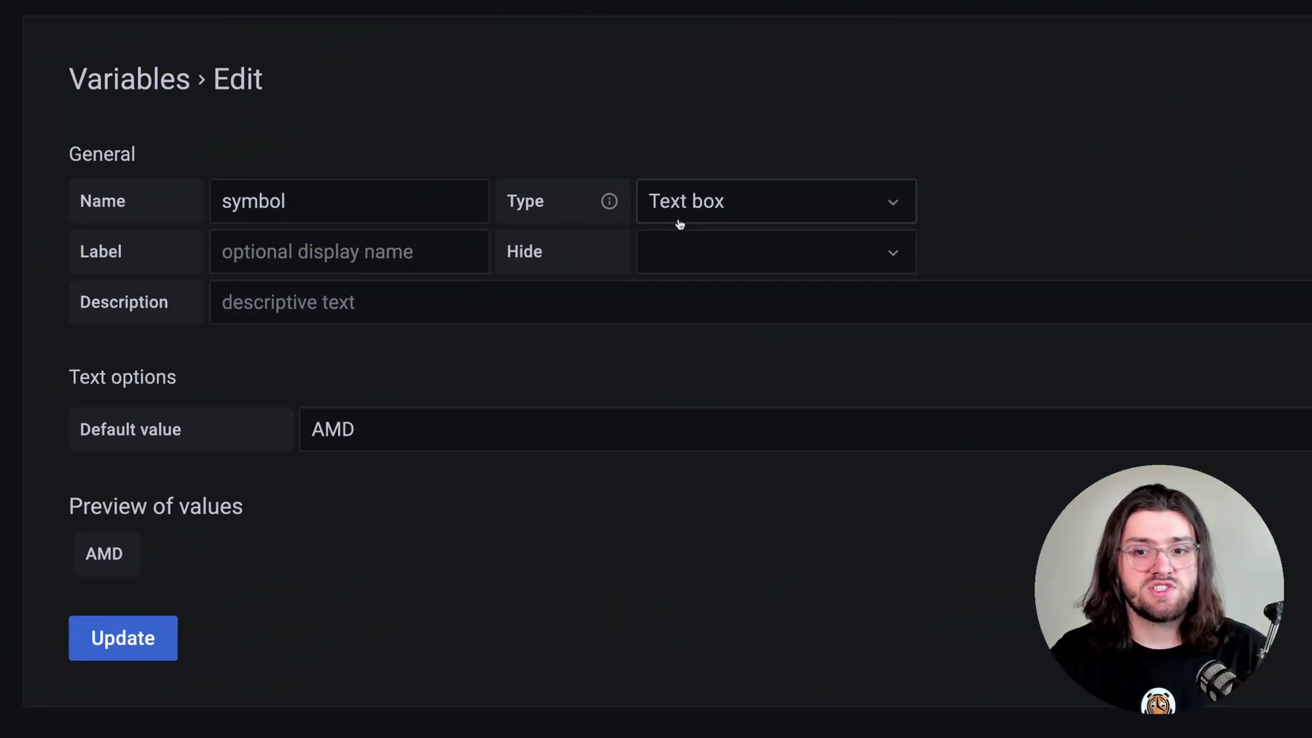
Step: Make symbol a Query variable on the stocks data source and begin its SELECT DISTINCT query
{"action": "left_click", "coordinate": [722, 204]}
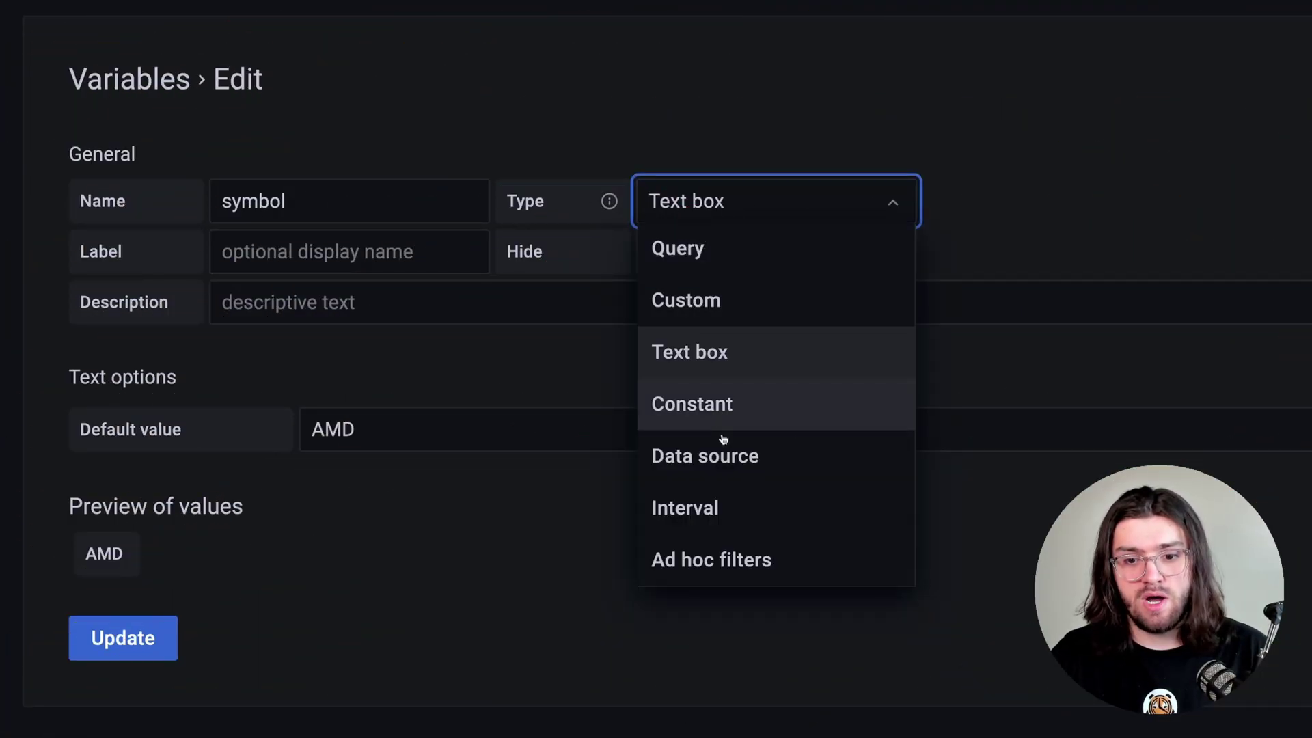
{"action": "left_click", "coordinate": [715, 253]}
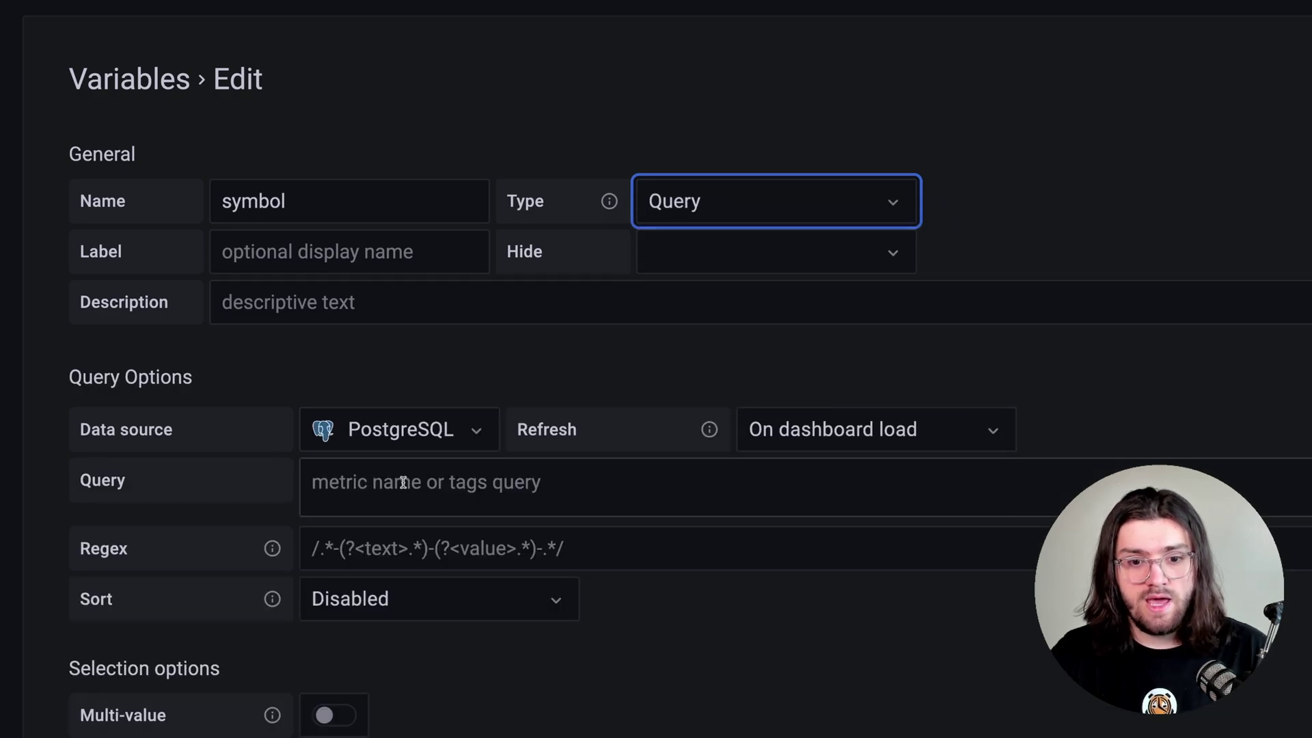
{"action": "left_click", "coordinate": [419, 486]}
{"action": "left_click", "coordinate": [419, 436]}
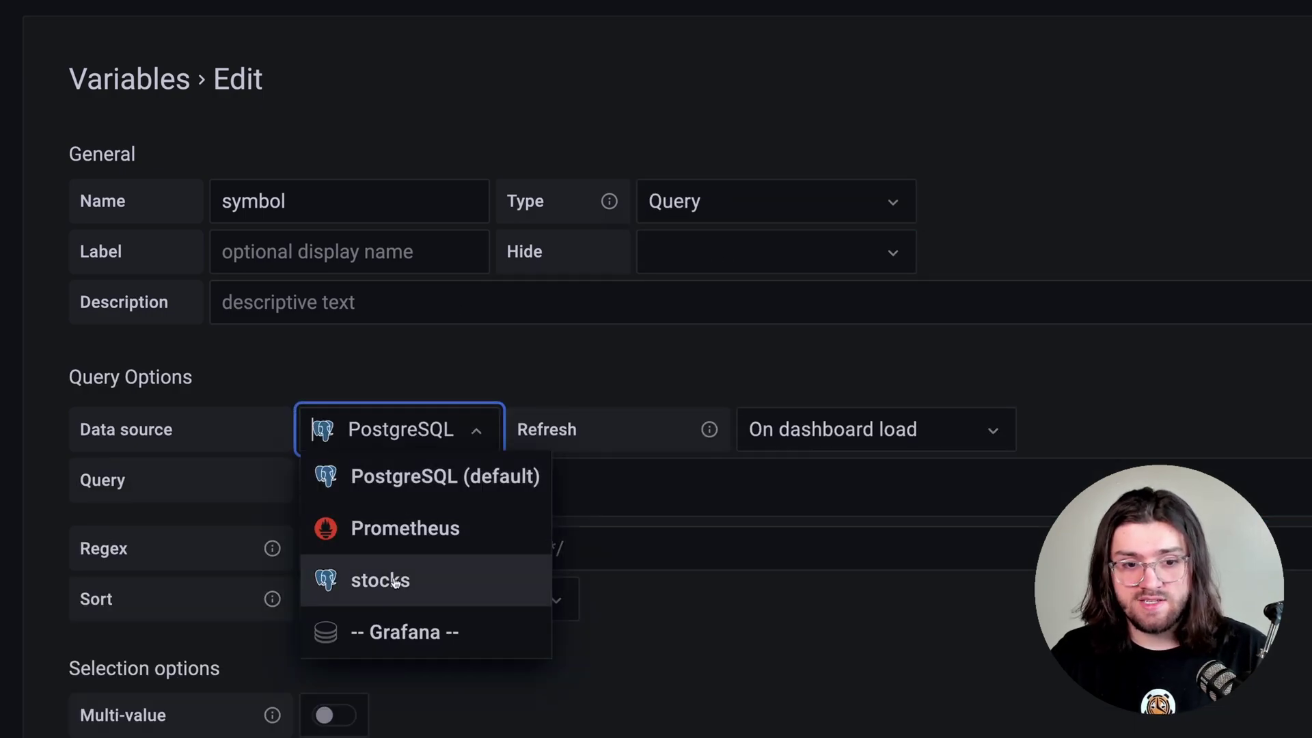
{"action": "left_click", "coordinate": [395, 581]}
{"action": "left_click", "coordinate": [405, 486]}
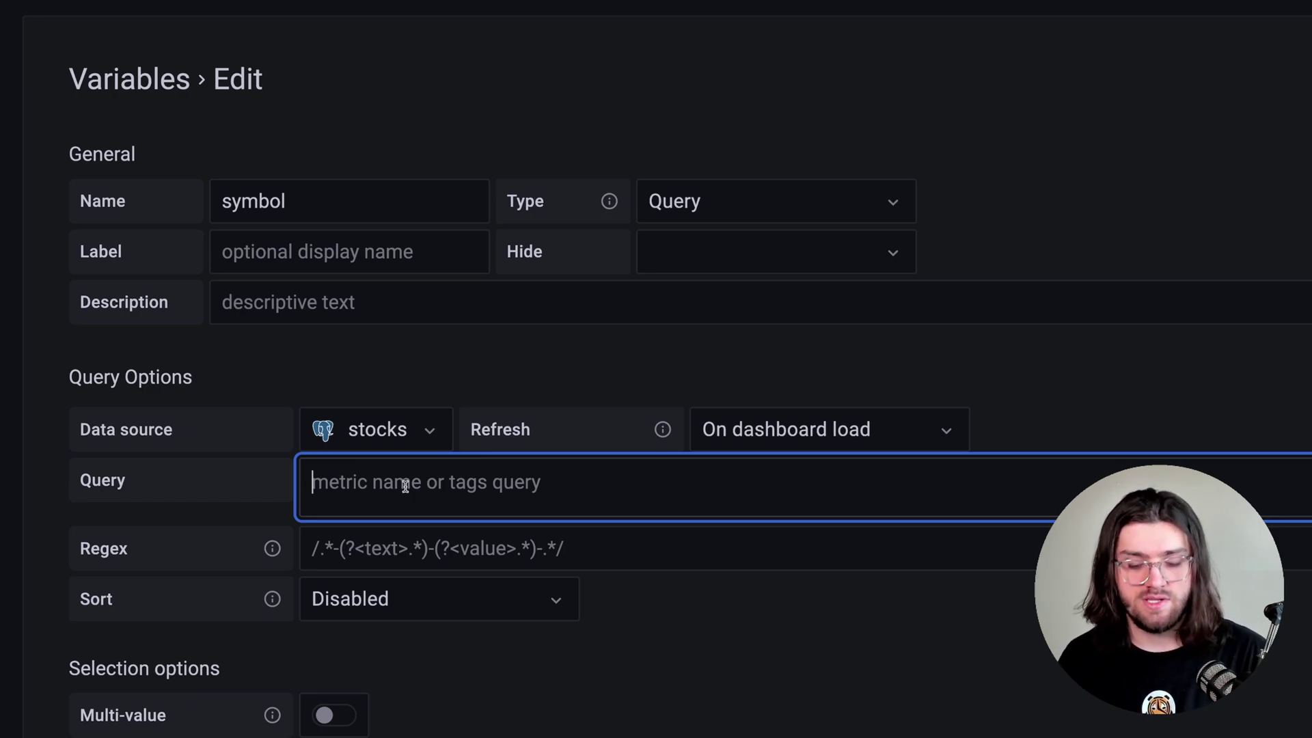
{"action": "type", "text": "SELECT DISTINCT"}
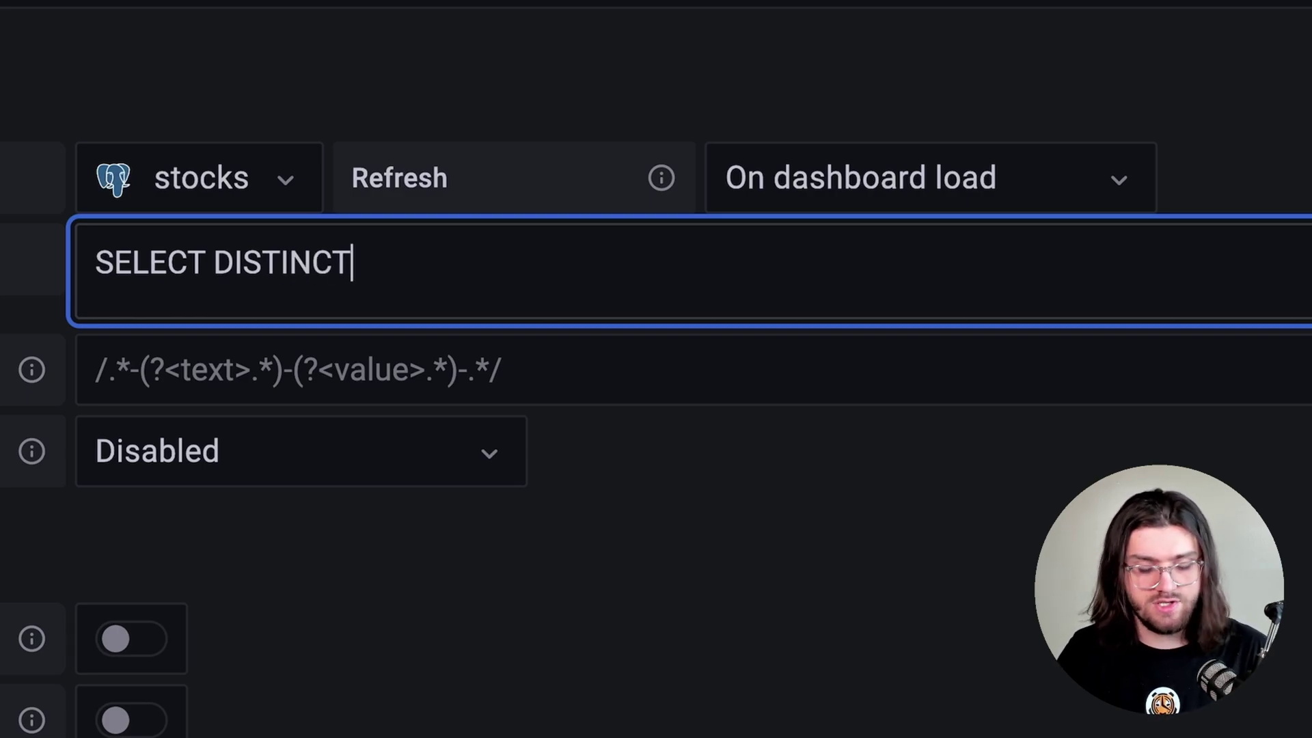
{"action": "type", "text": " symbo"}
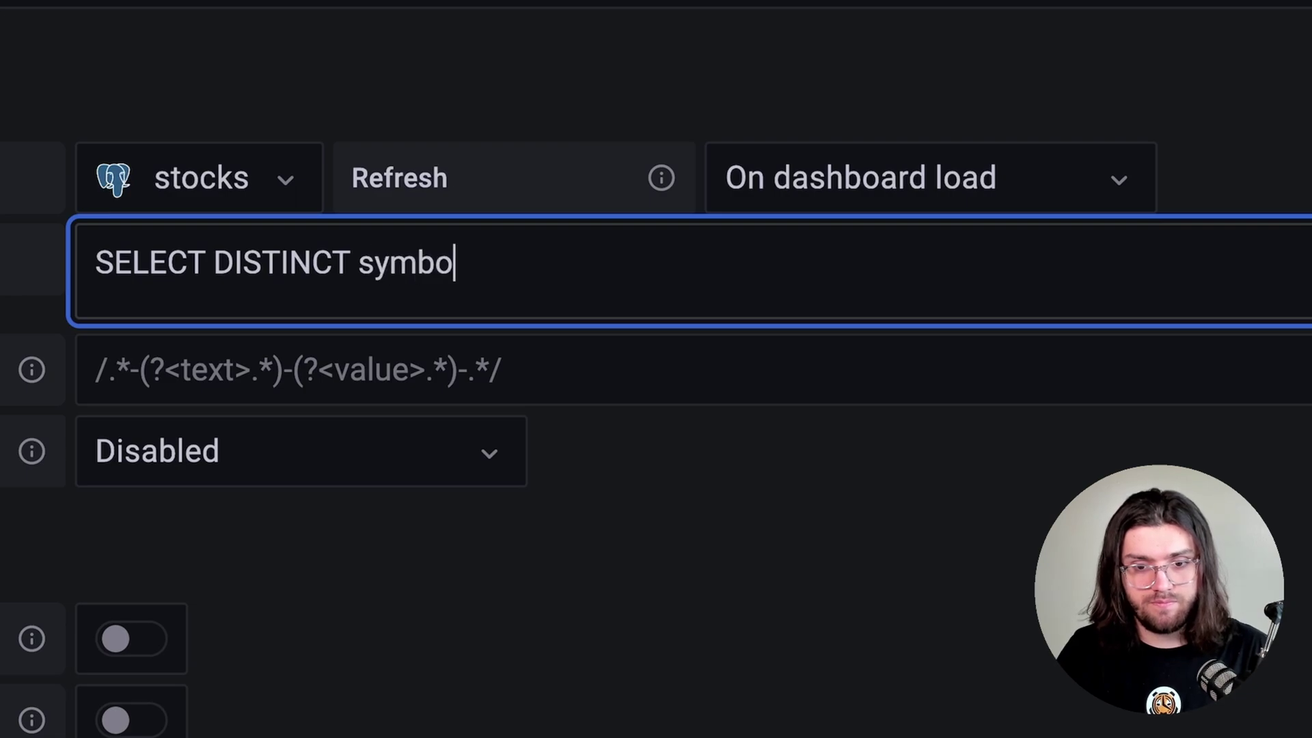
Step: Set the query to SELECT DISTINCT symbol FROM company ORDER BY symbol ASC;, enable Multi-value, and update
{"action": "type", "text": "l FROM"}
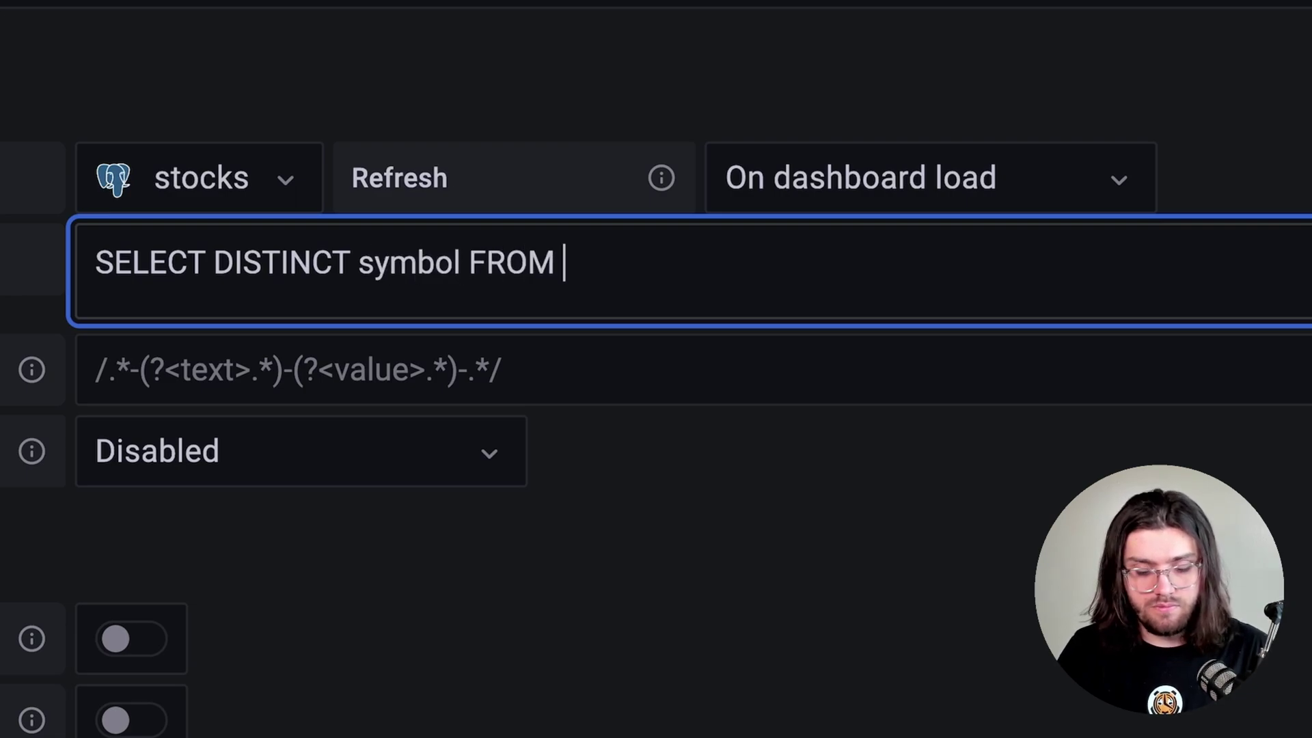
{"action": "type", "text": " C"}
{"action": "key", "text": "BackSpace"}
{"action": "type", "text": "comp"}
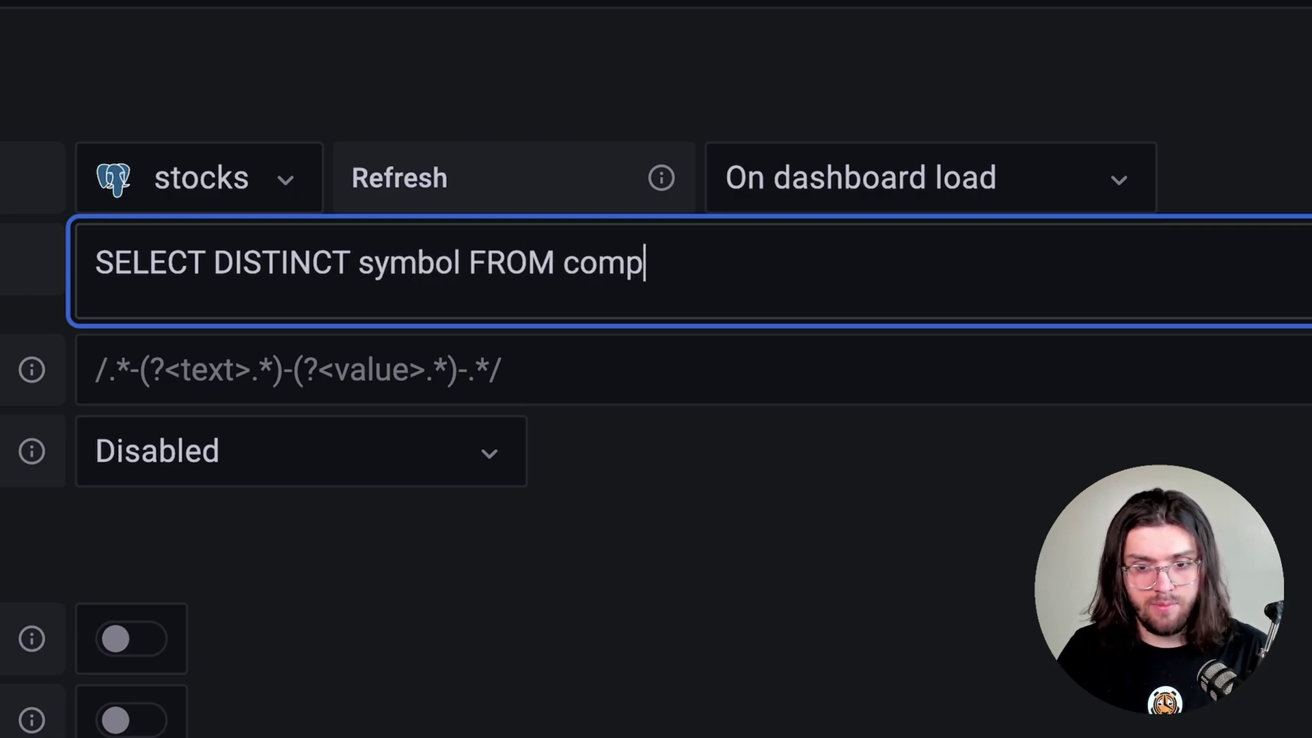
{"action": "type", "text": "any "}
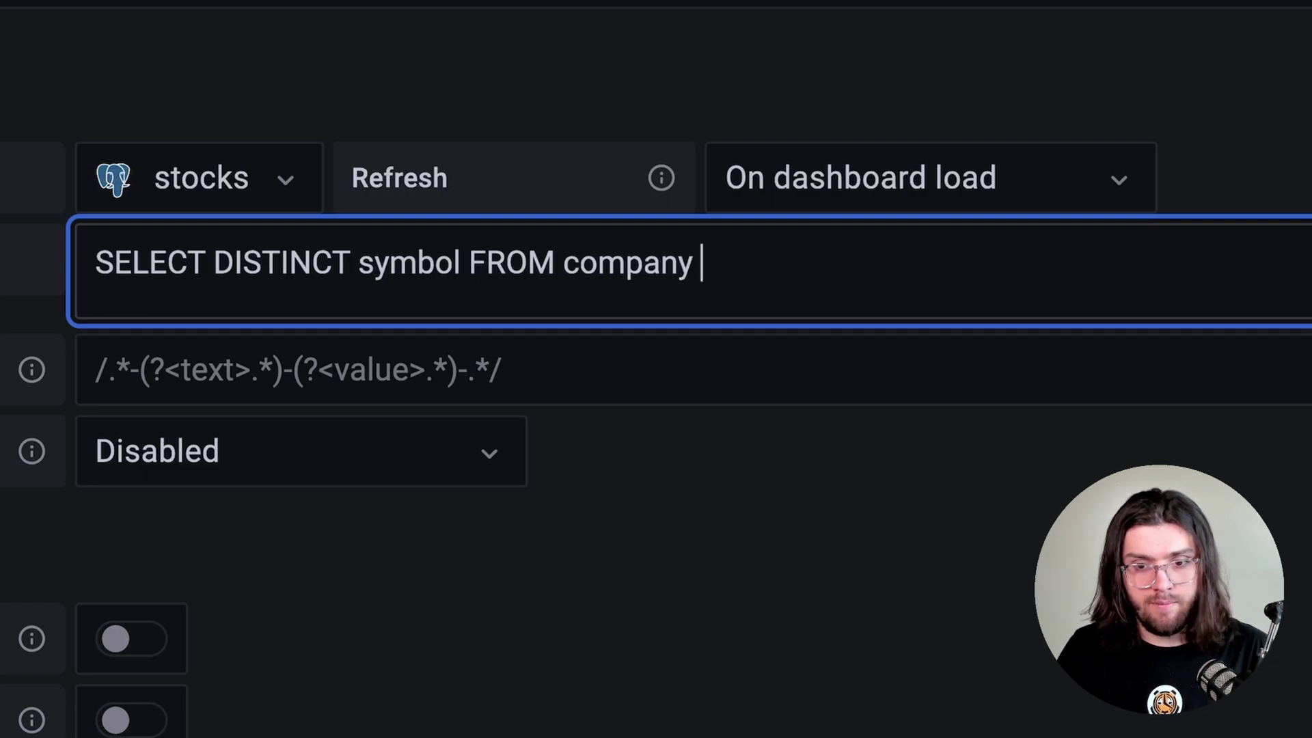
{"action": "type", "text": "ORDER BY A"}
{"action": "key", "text": "BackSpace"}
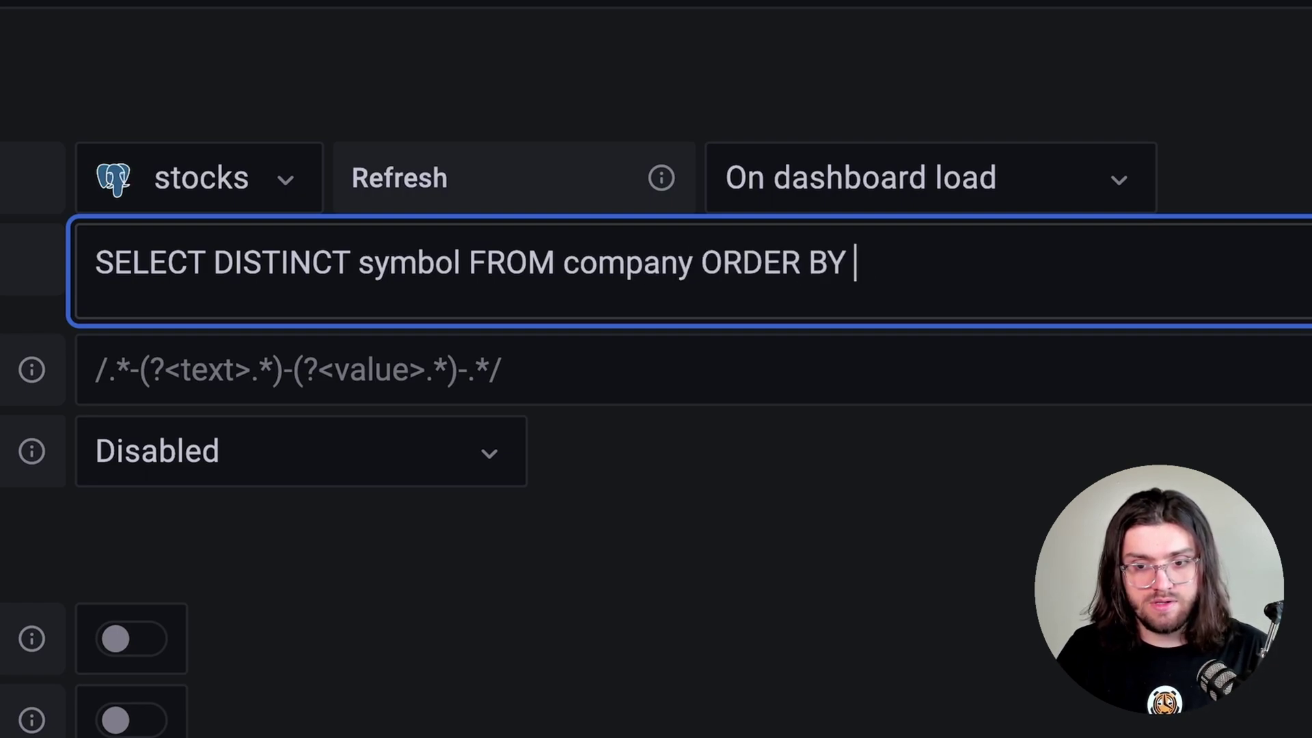
{"action": "type", "text": "symv"}
{"action": "key", "text": "BackSpace"}
{"action": "type", "text": "bol"}
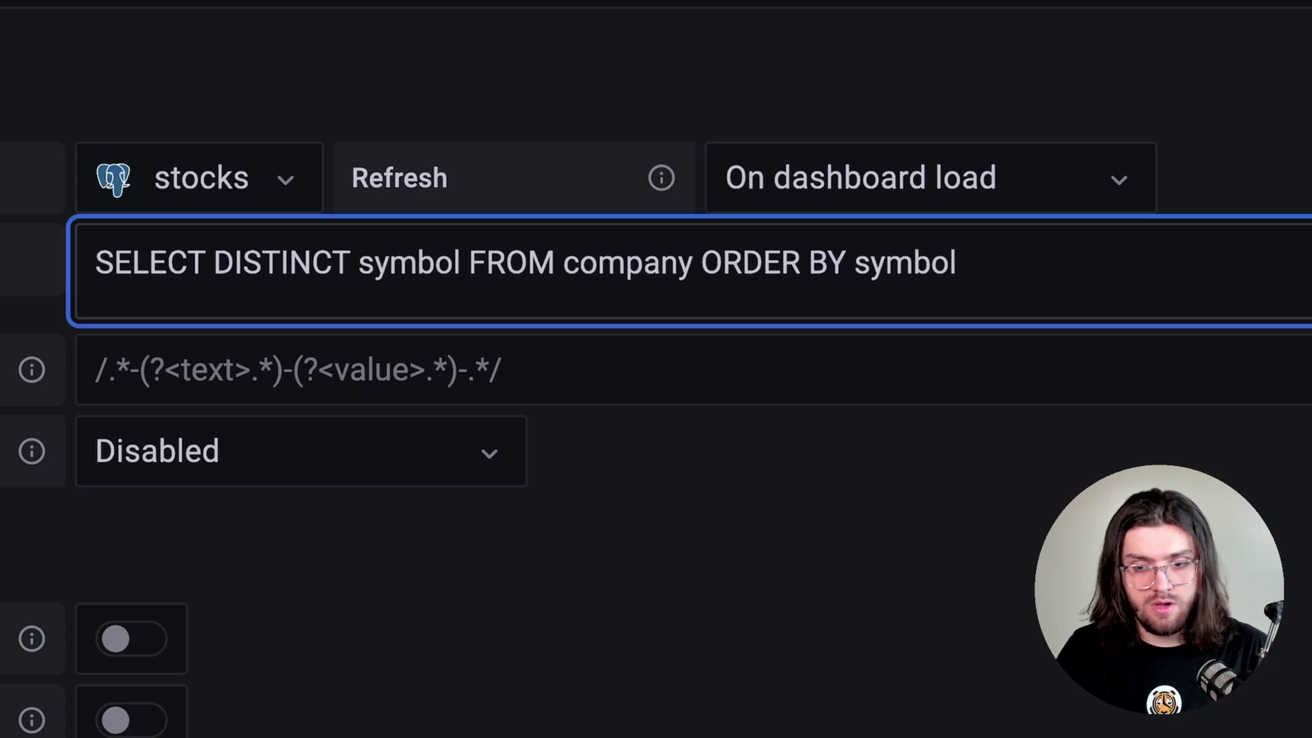
{"action": "type", "text": " ASC;"}
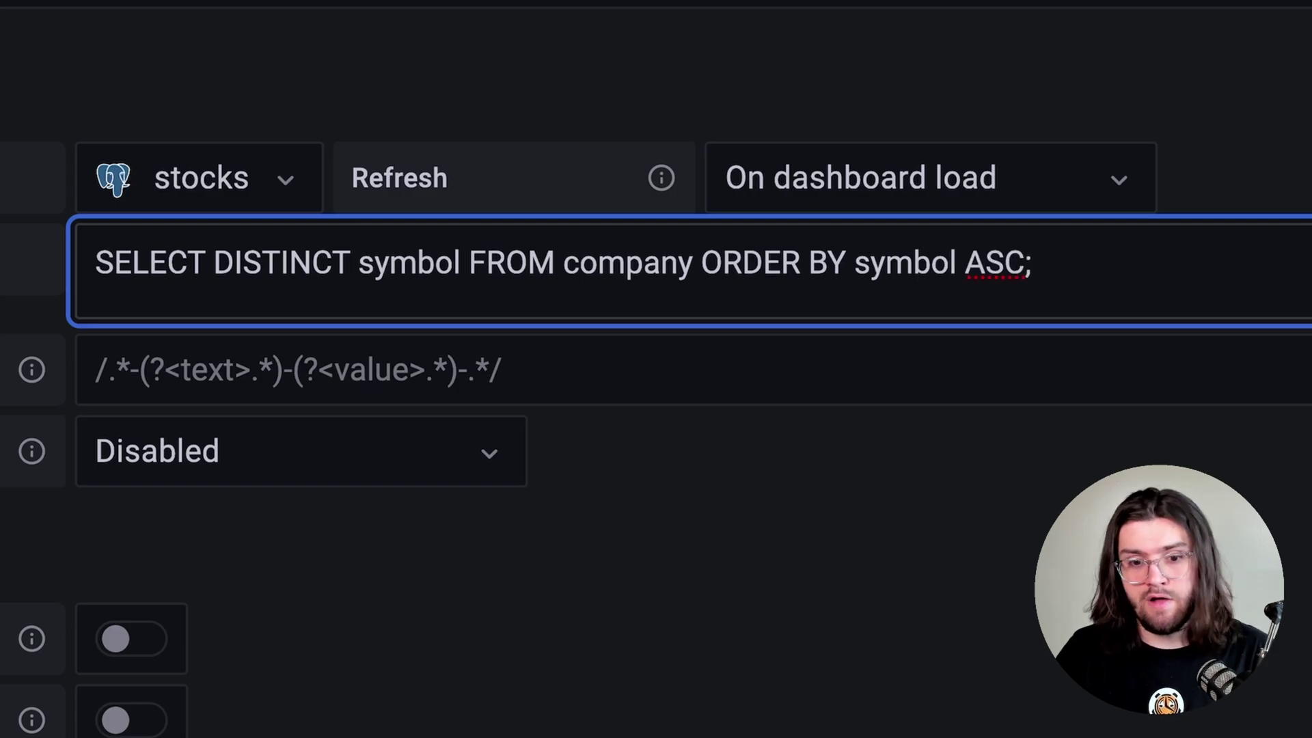
{"action": "left_click", "coordinate": [615, 509]}
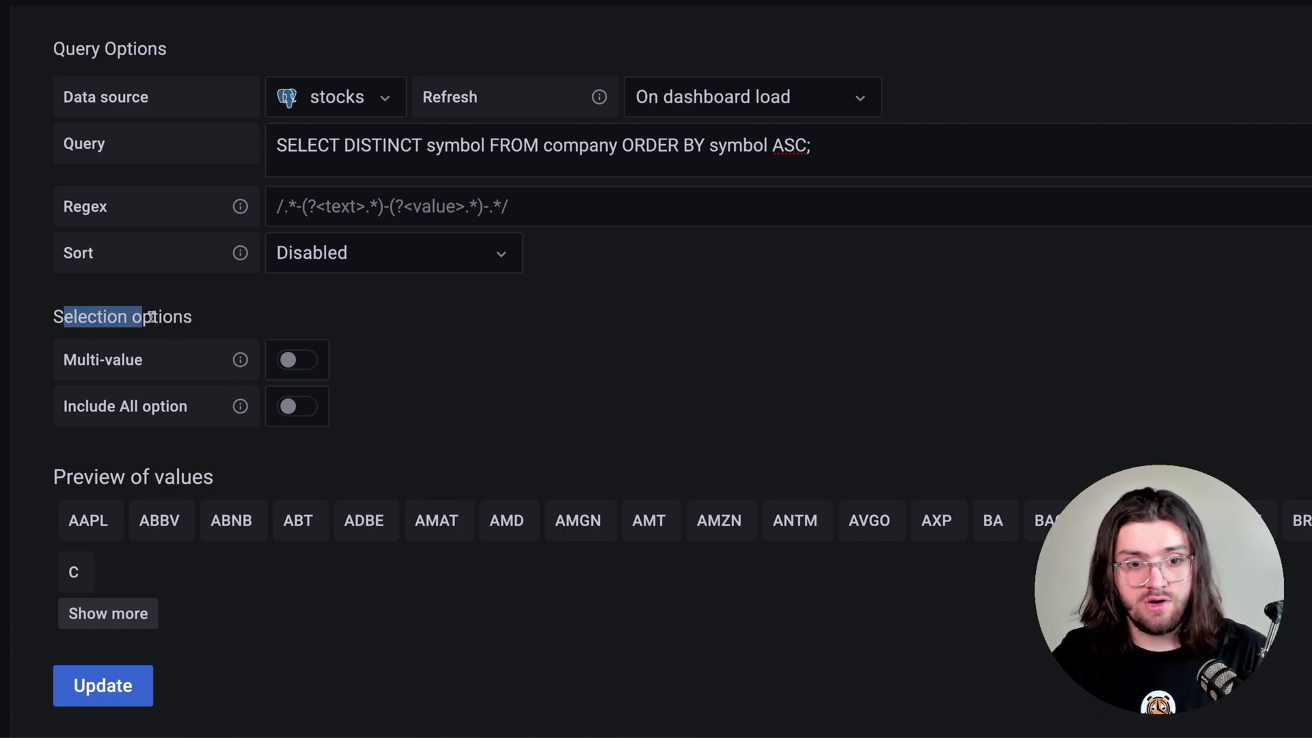
{"action": "left_click", "coordinate": [303, 369]}
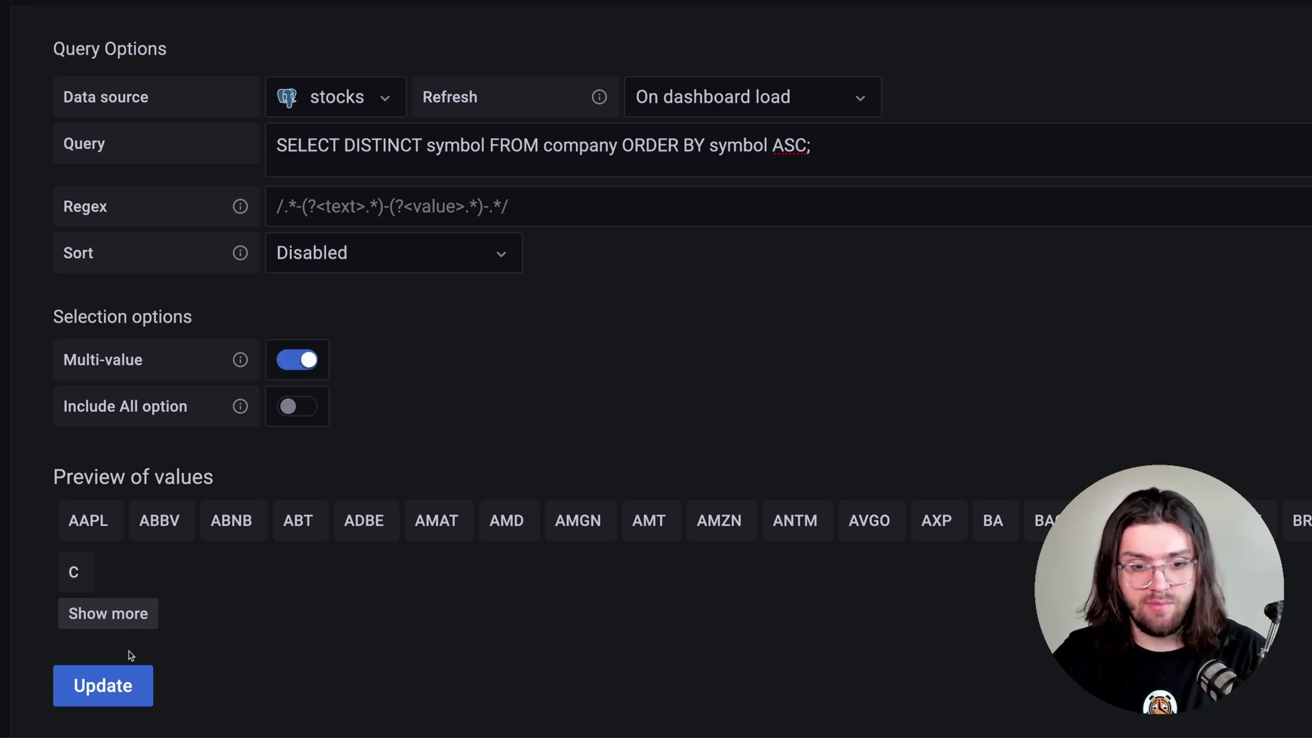
{"action": "left_click", "coordinate": [124, 691]}
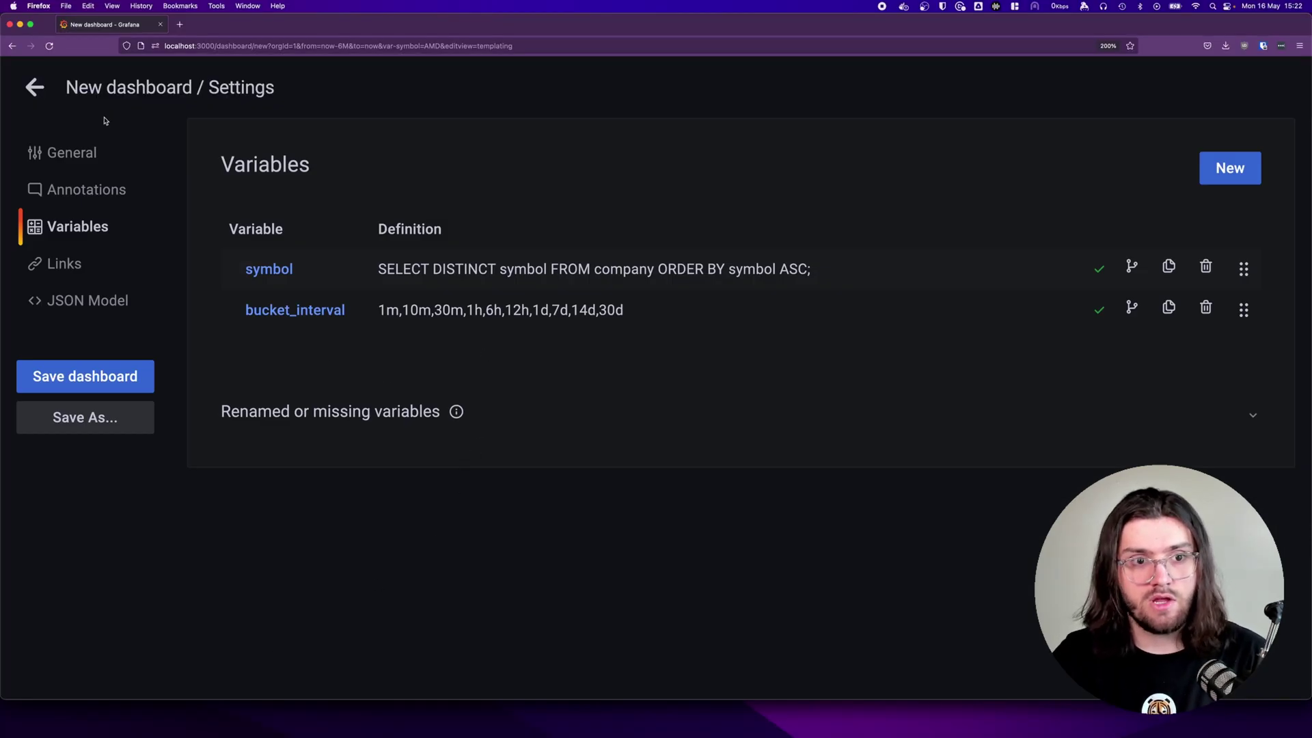
Step: Return to the dashboard and open the price panel's editor at its SQL query
{"action": "left_click", "coordinate": [48, 90]}
{"action": "left_click", "coordinate": [377, 177]}
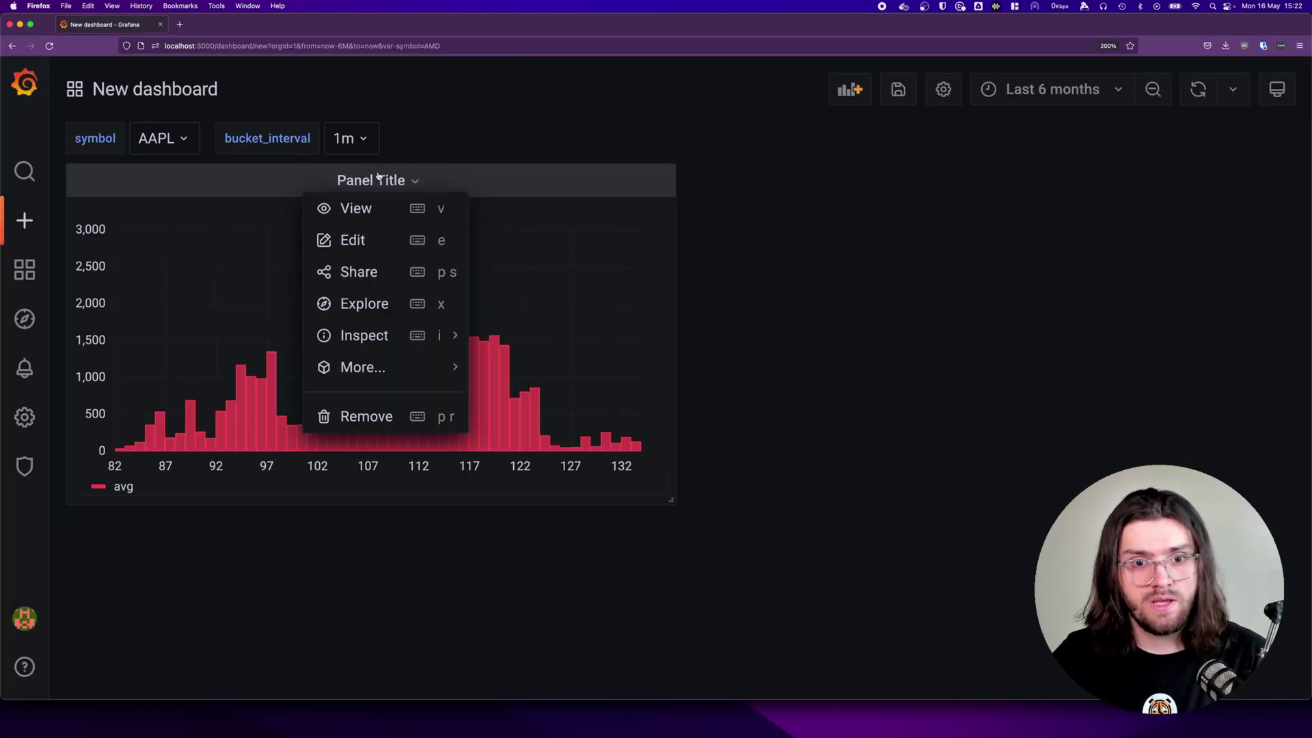
{"action": "left_click", "coordinate": [387, 238]}
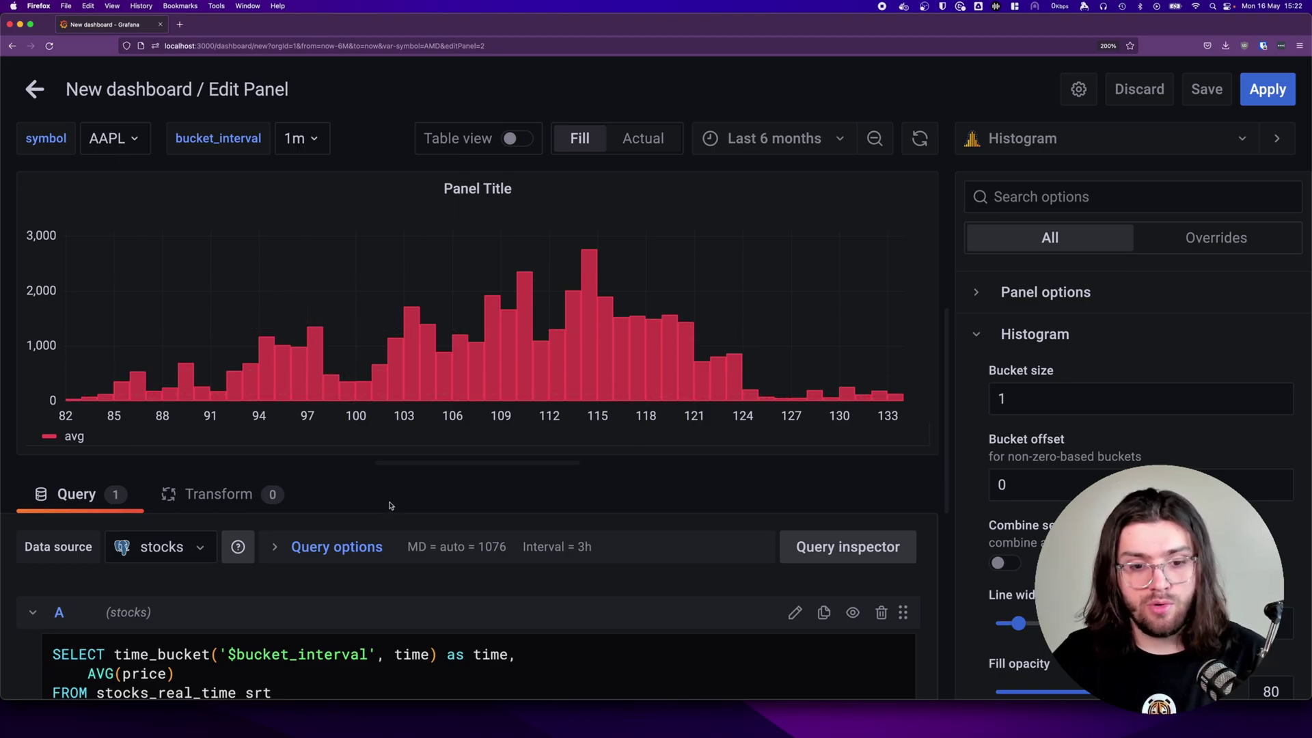
{"action": "scroll", "coordinate": [390, 507], "scroll_direction": "down", "scroll_amount": 3}
{"action": "scroll", "coordinate": [383, 639], "scroll_direction": "up", "scroll_amount": 3}
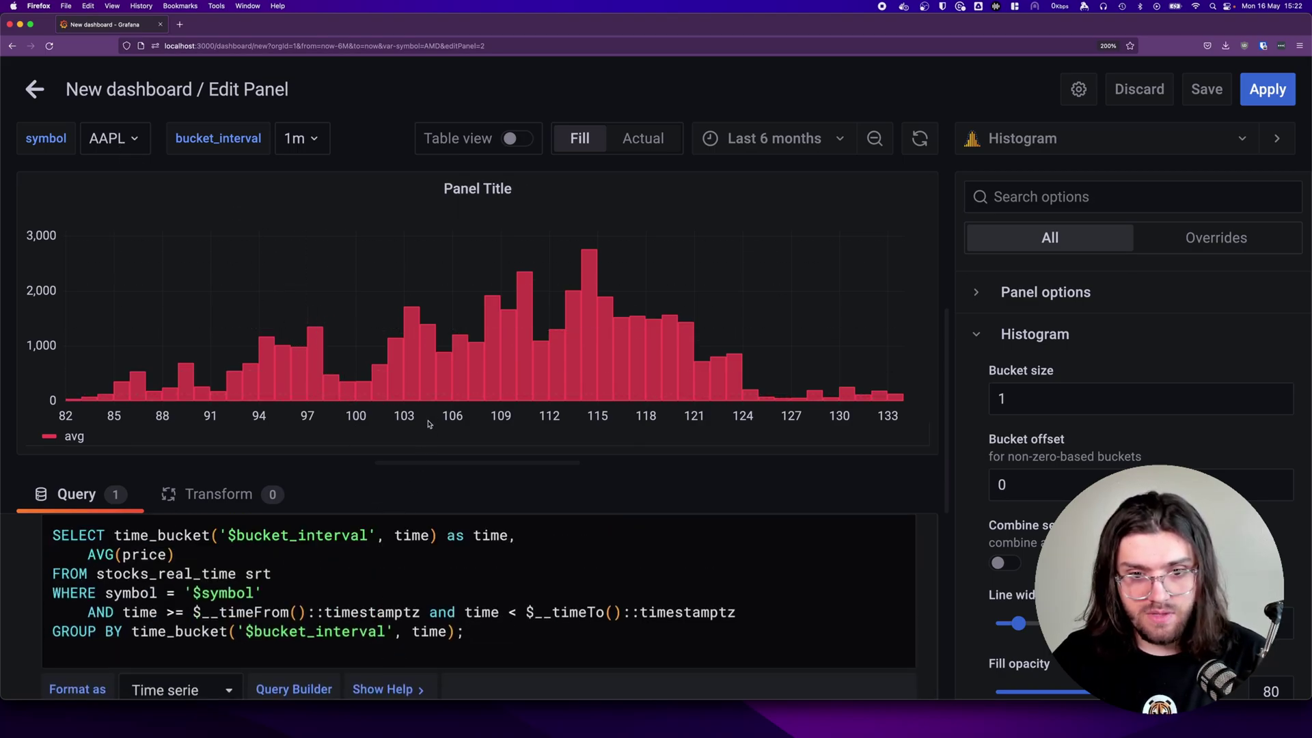
{"action": "left_click", "coordinate": [561, 659]}
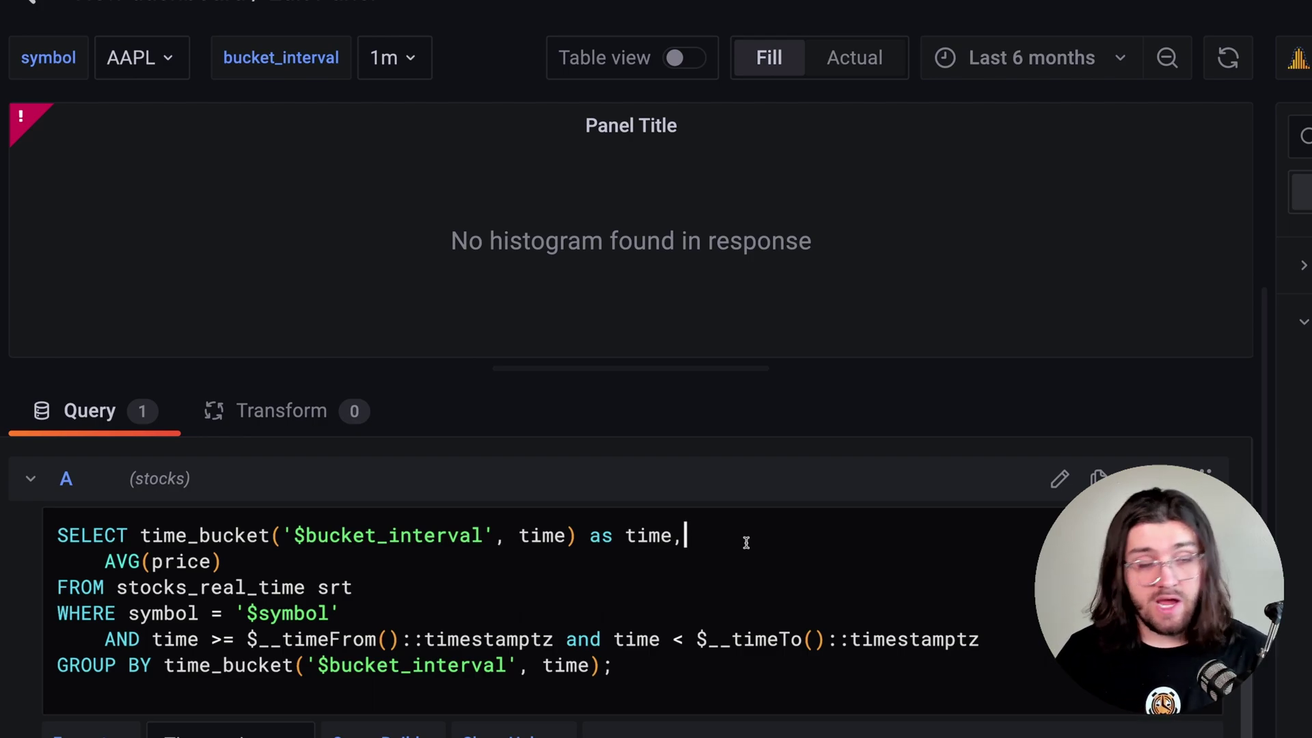
Step: Add symbol to the SELECT list and change the filter to symbol IN ($symbol)
{"action": "key", "text": "Return"}
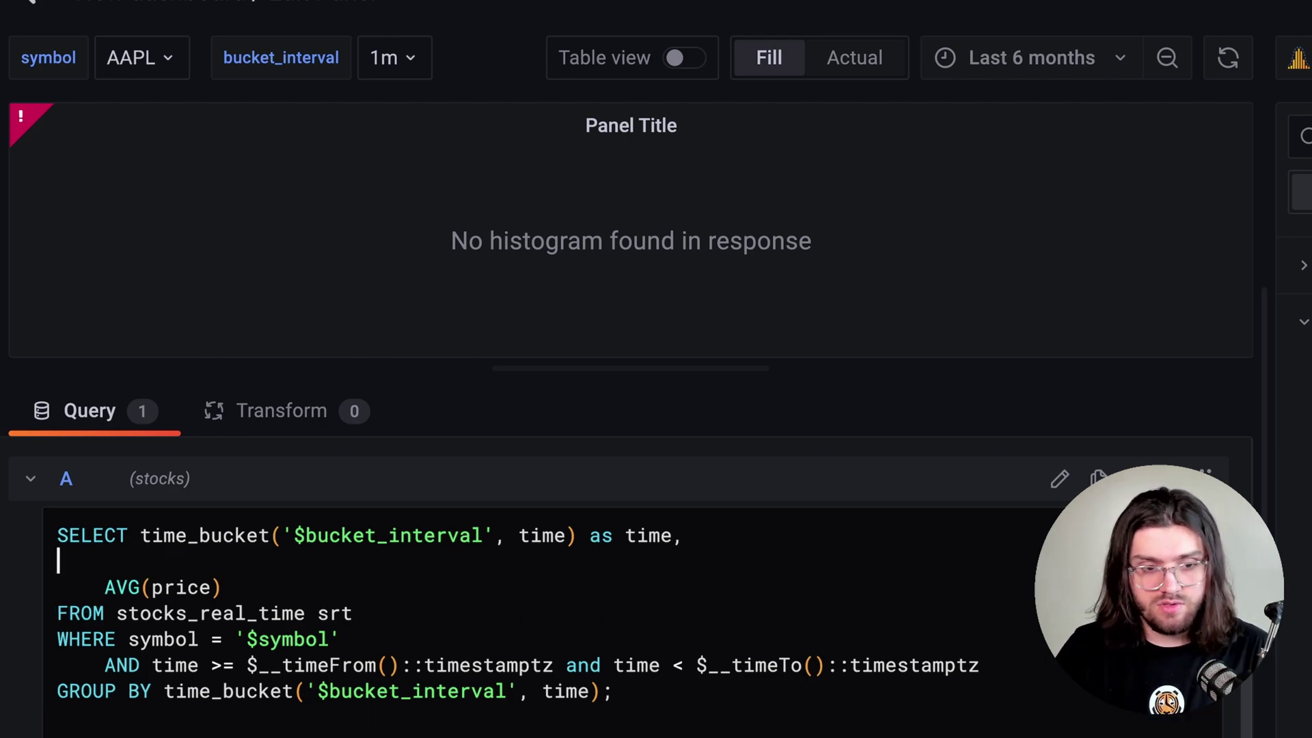
{"action": "type", "text": "symbol,"}
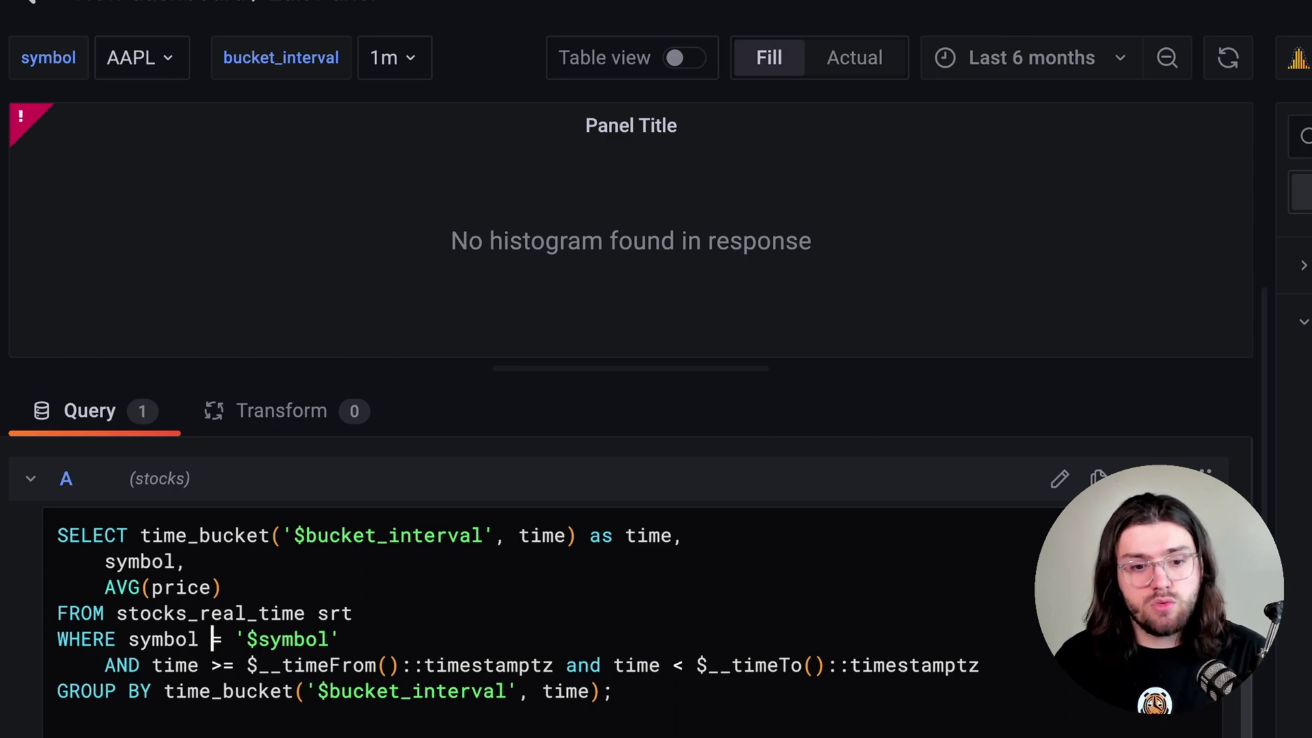
{"action": "left_click_drag", "start_coordinate": [214, 639], "coordinate": [342, 640]}
{"action": "key", "text": "BackSpace"}
{"action": "type", "text": "IN "}
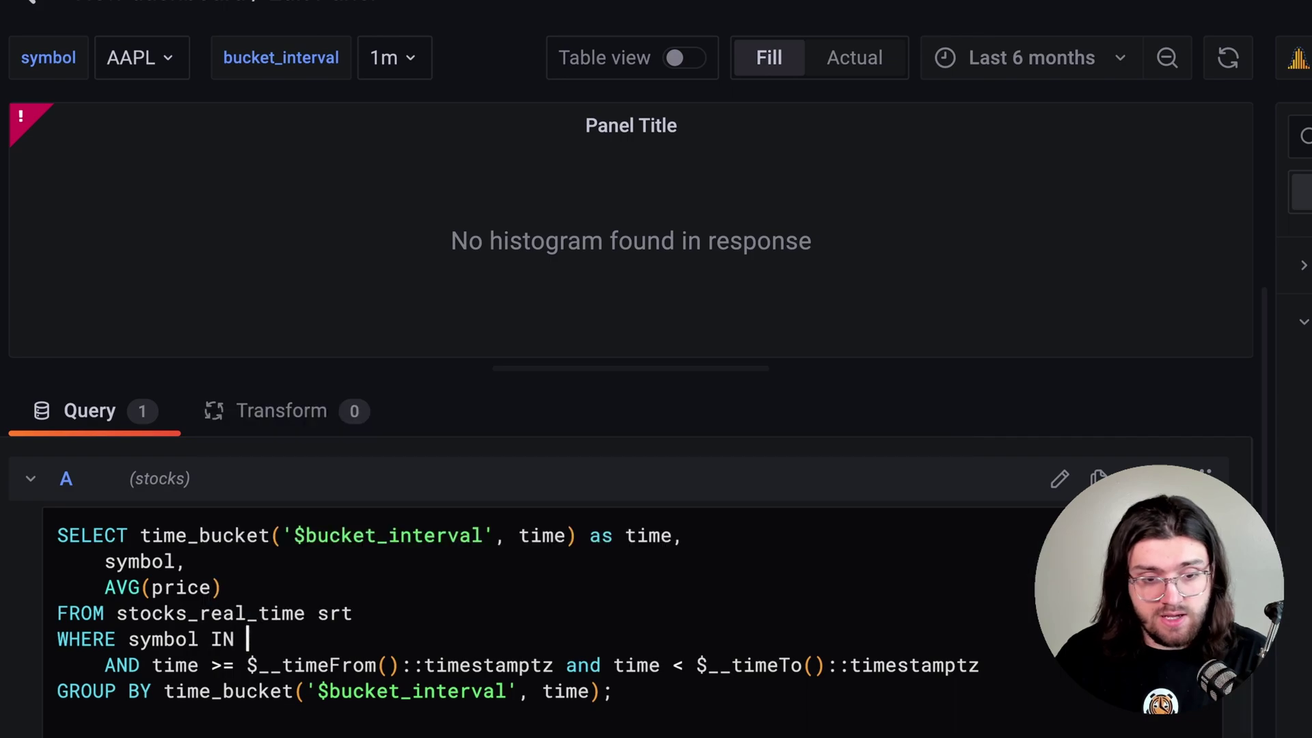
{"action": "type", "text": "("}
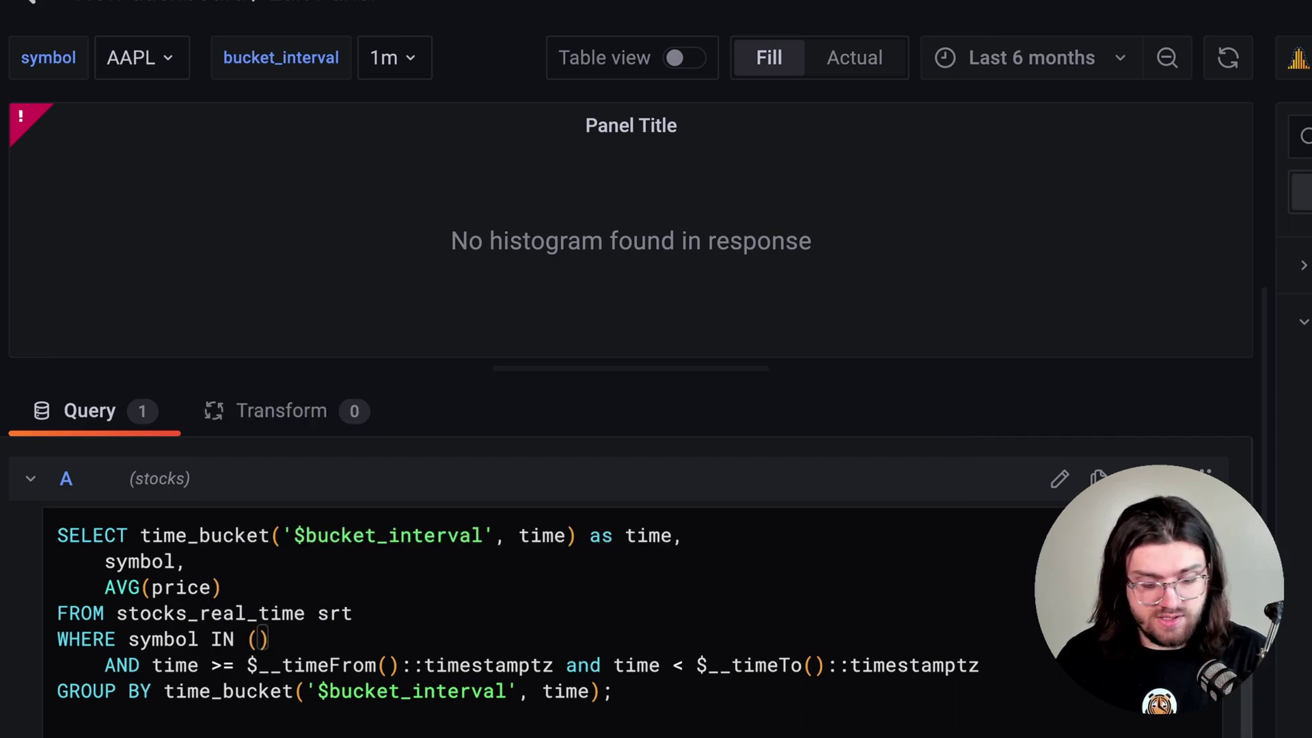
{"action": "type", "text": "$su"}
{"action": "key", "text": "BackSpace"}
{"action": "type", "text": "ynb"}
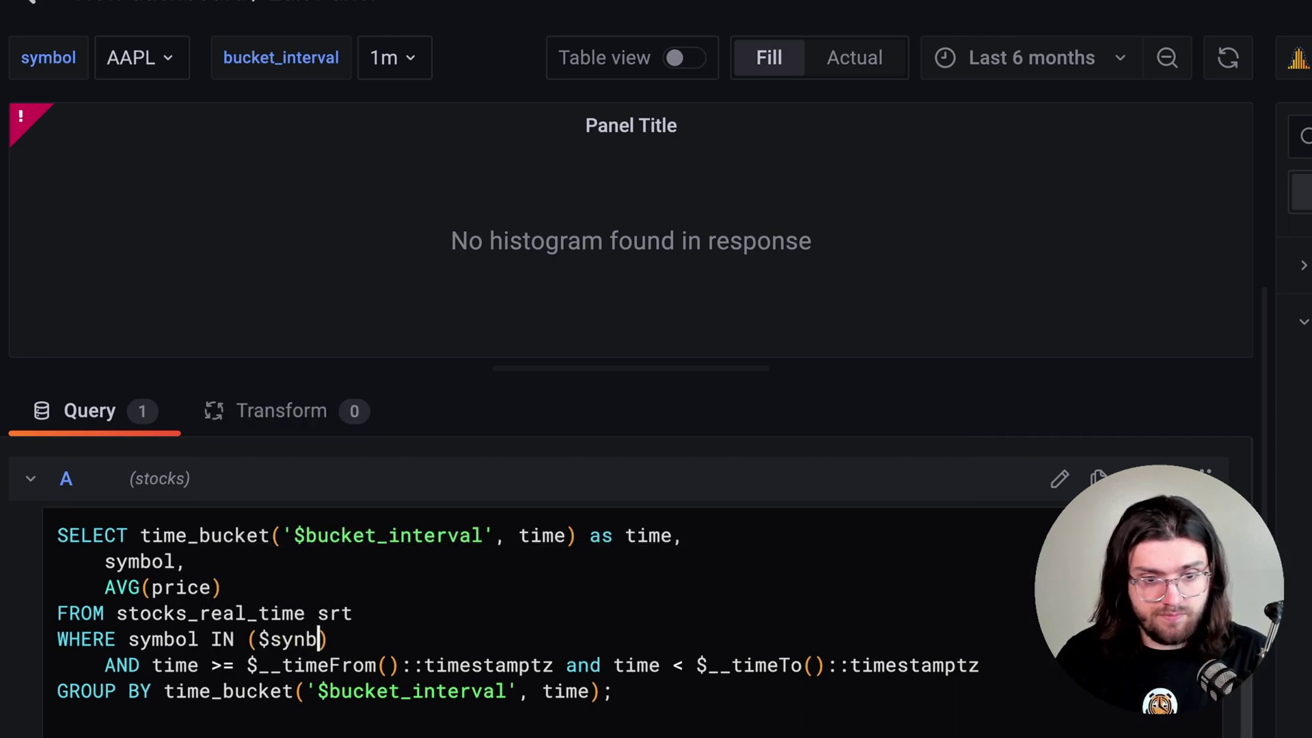
{"action": "key", "text": "BackSpace"}
{"action": "key", "text": "BackSpace"}
{"action": "type", "text": "mbol"}
{"action": "scroll", "coordinate": [623, 587], "scroll_direction": "down", "scroll_amount": 1}
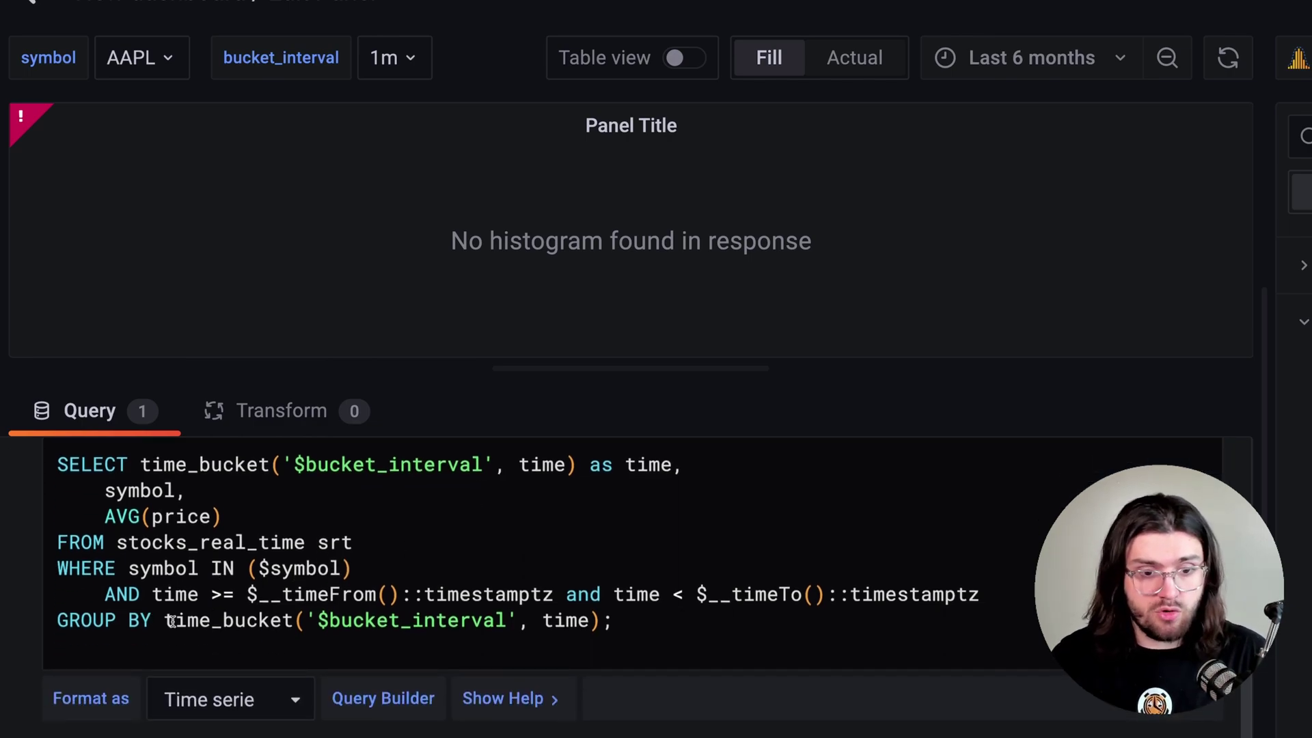
Step: Group by symbol, alias AVG(price) as price, and run the query
{"action": "left_click", "coordinate": [602, 625]}
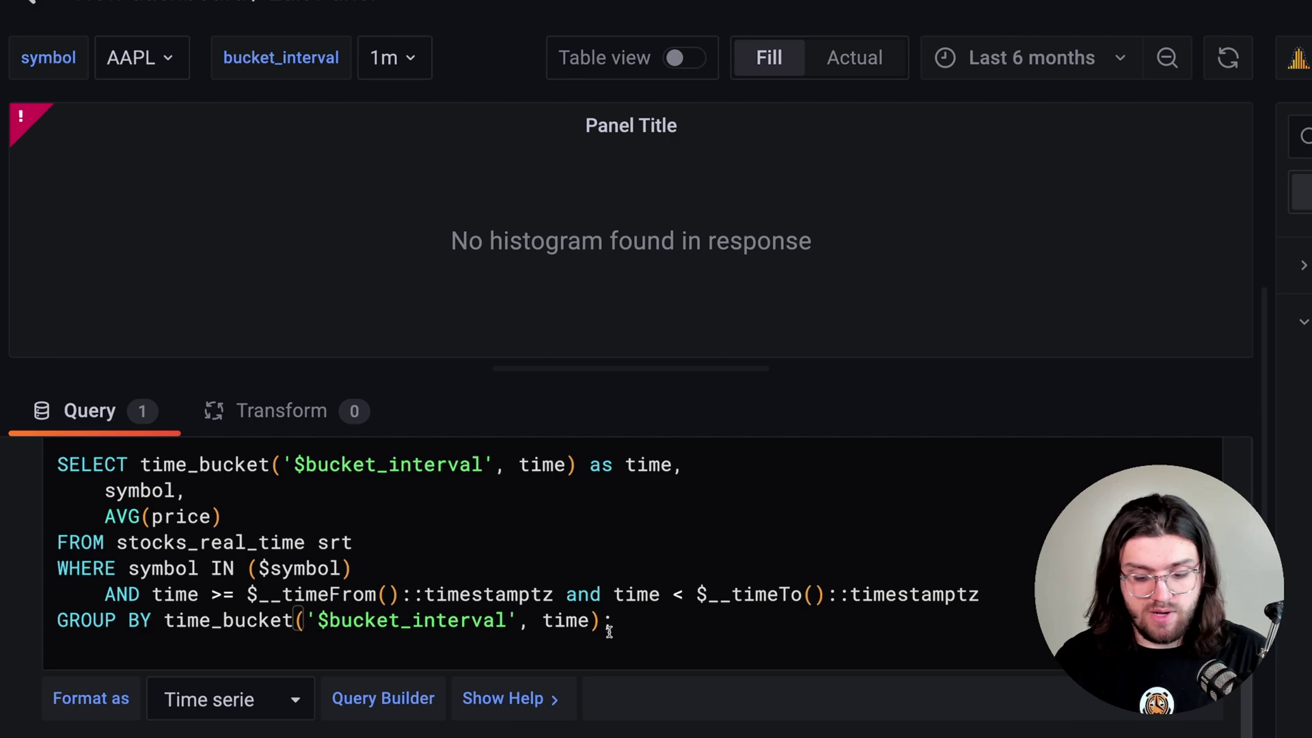
{"action": "type", "text": ", symbol"}
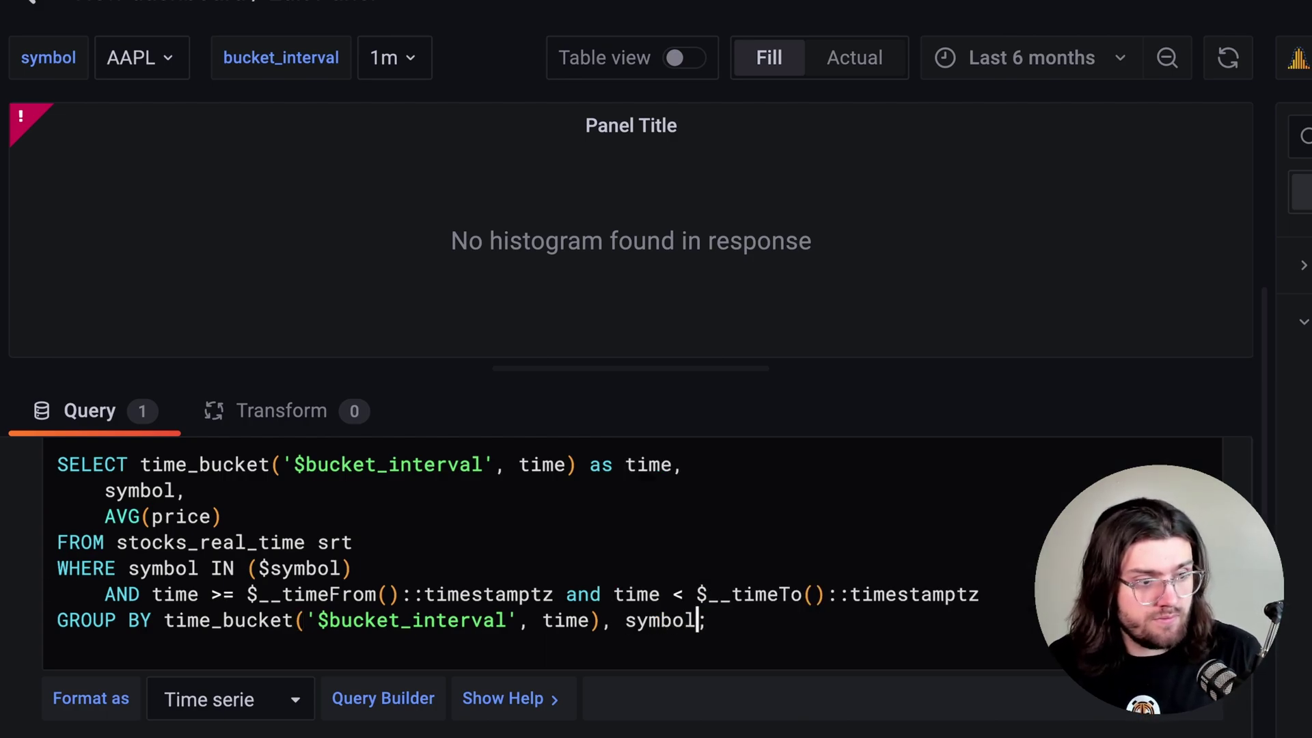
{"action": "left_click", "coordinate": [293, 539]}
{"action": "type", "text": "as price"}
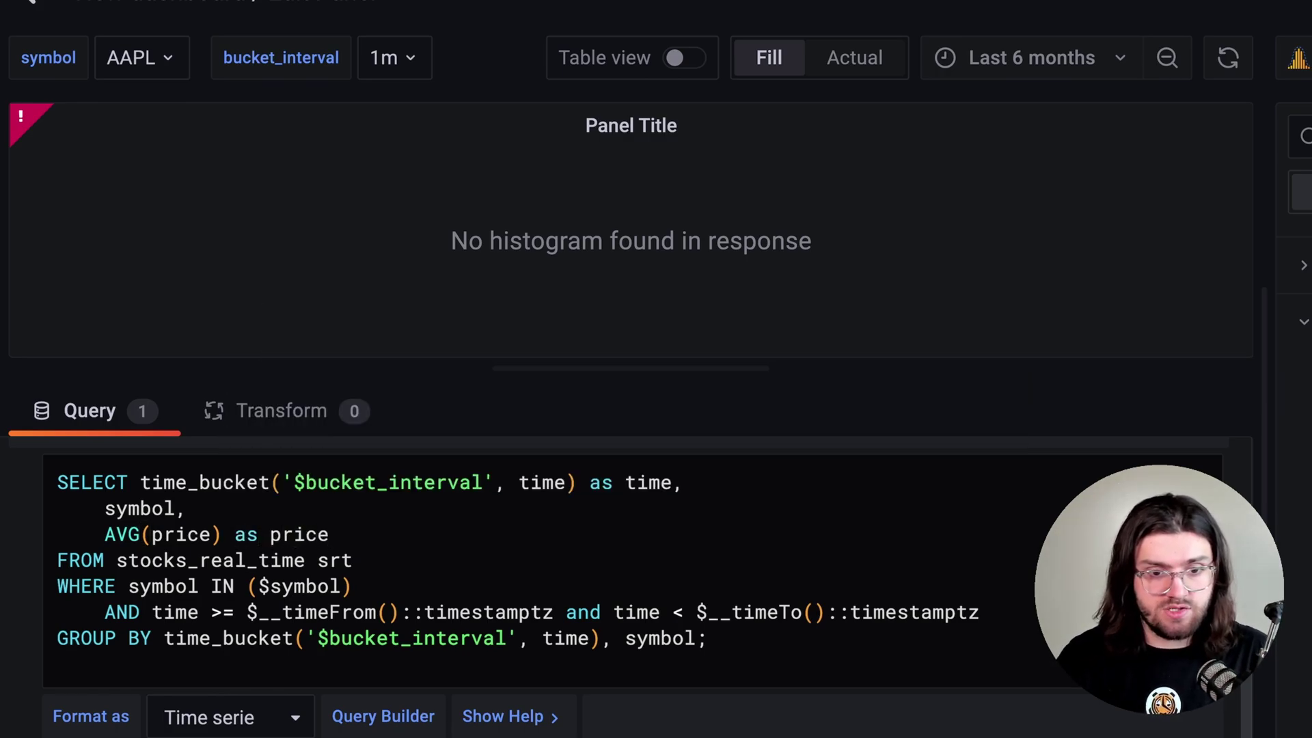
{"action": "key", "text": "shift+Return"}
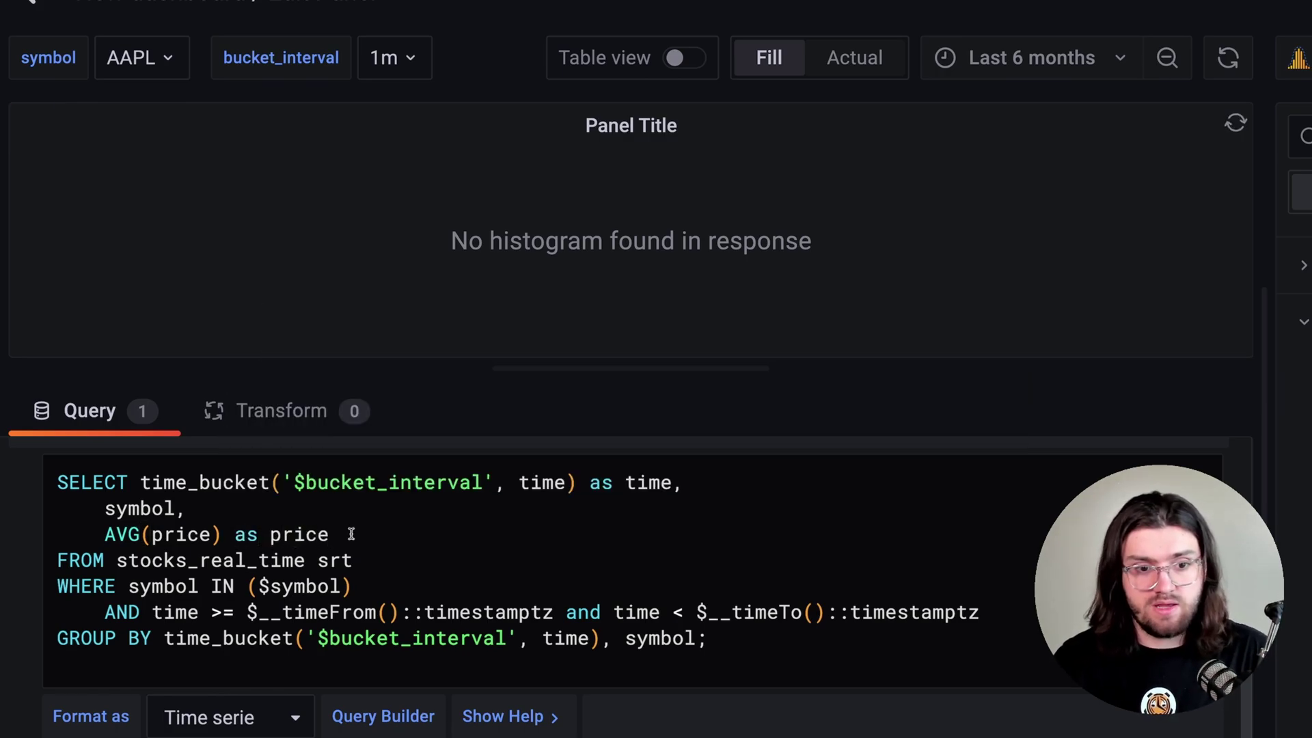
{"action": "scroll", "coordinate": [380, 538], "scroll_direction": "up", "scroll_amount": 1}
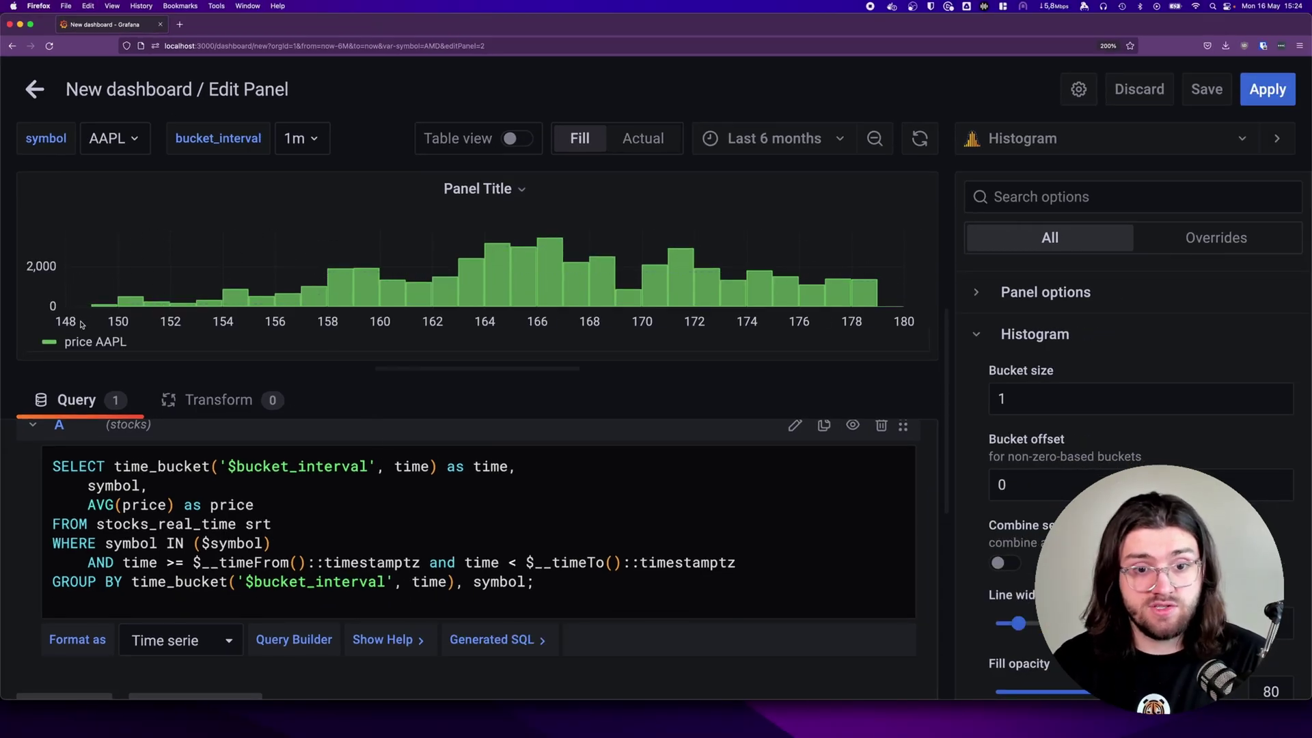
Step: Select AAPL, AMD and FB in the symbol variable filter
{"action": "left_click", "coordinate": [107, 138]}
{"action": "scroll", "coordinate": [140, 341], "scroll_direction": "down", "scroll_amount": 5}
{"action": "scroll", "coordinate": [140, 356], "scroll_direction": "up", "scroll_amount": 3}
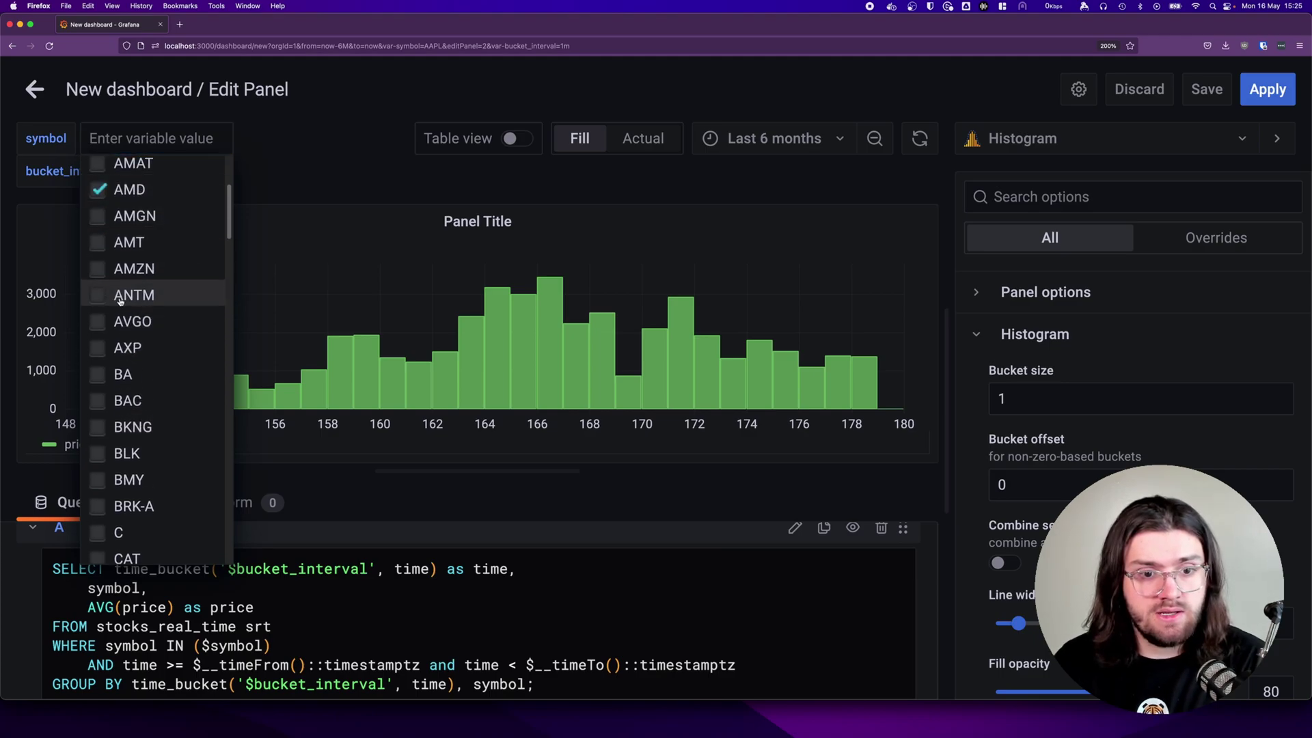
{"action": "scroll", "coordinate": [113, 341], "scroll_direction": "down", "scroll_amount": 5}
{"action": "scroll", "coordinate": [116, 386], "scroll_direction": "down", "scroll_amount": 5}
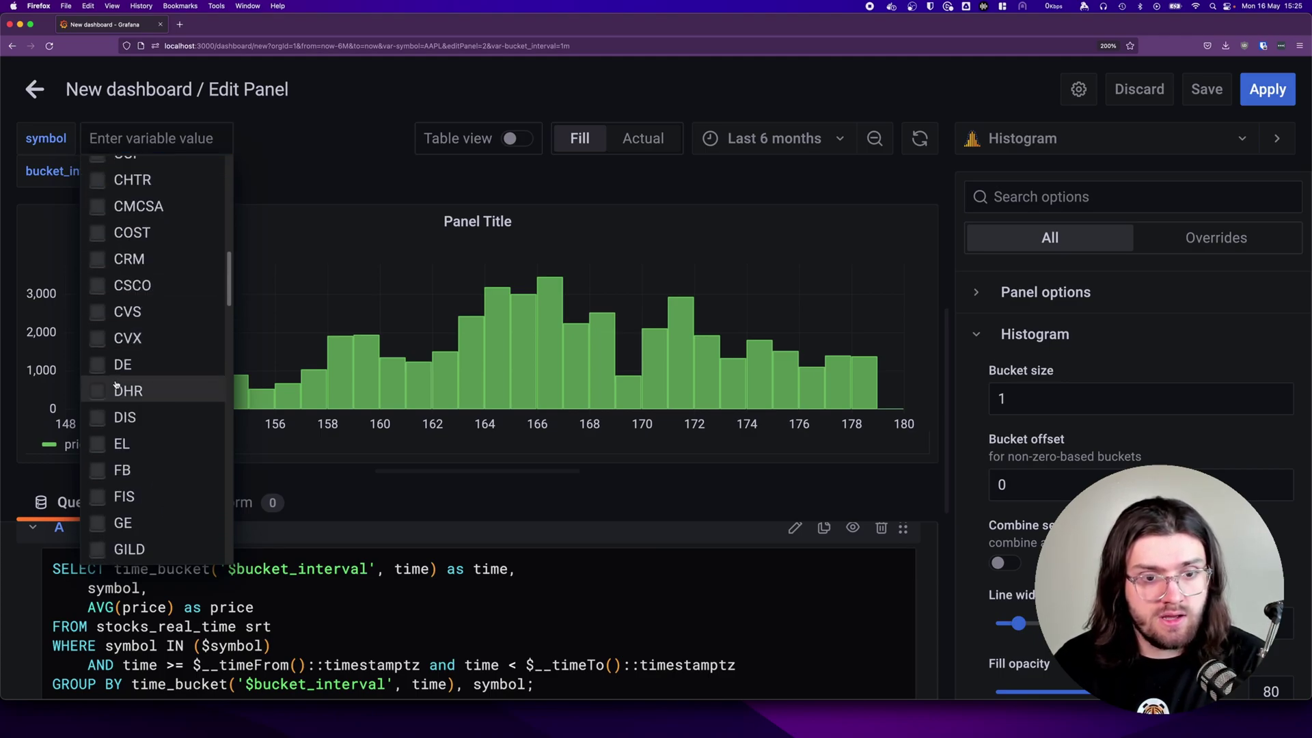
{"action": "left_click", "coordinate": [98, 450]}
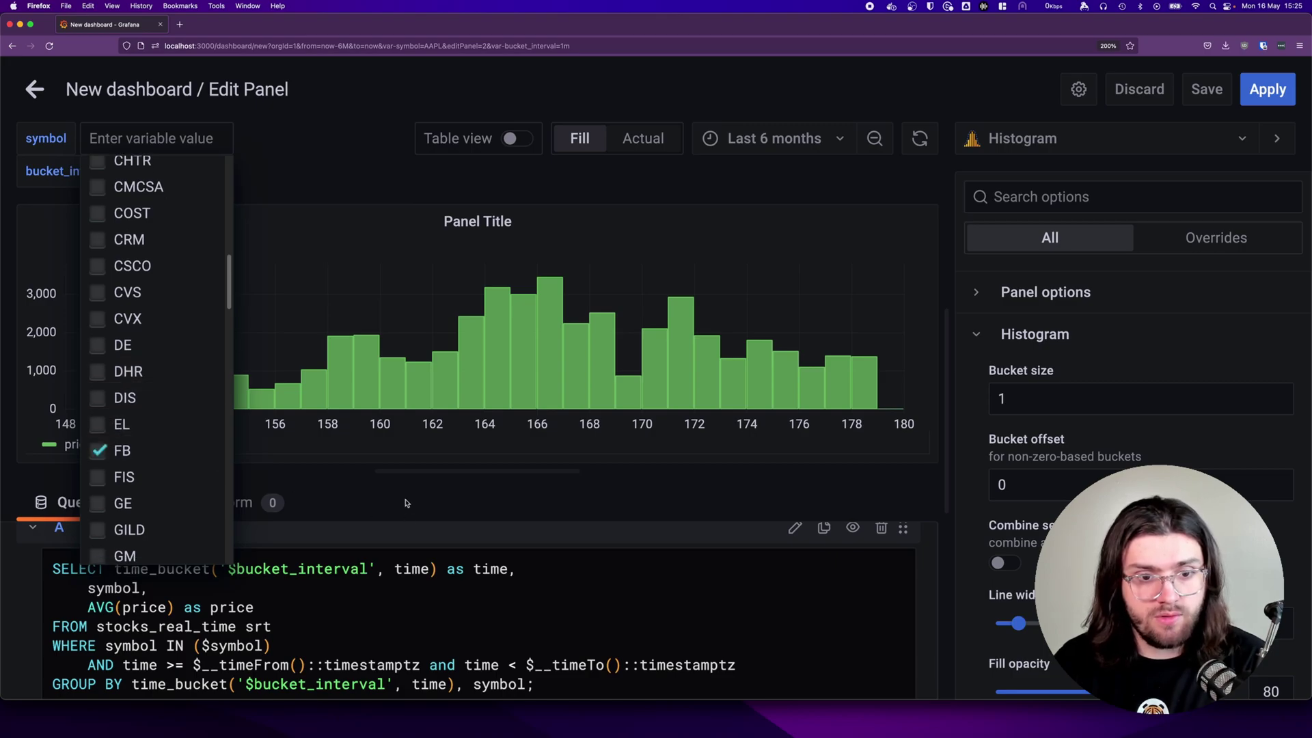
{"action": "left_click", "coordinate": [402, 498]}
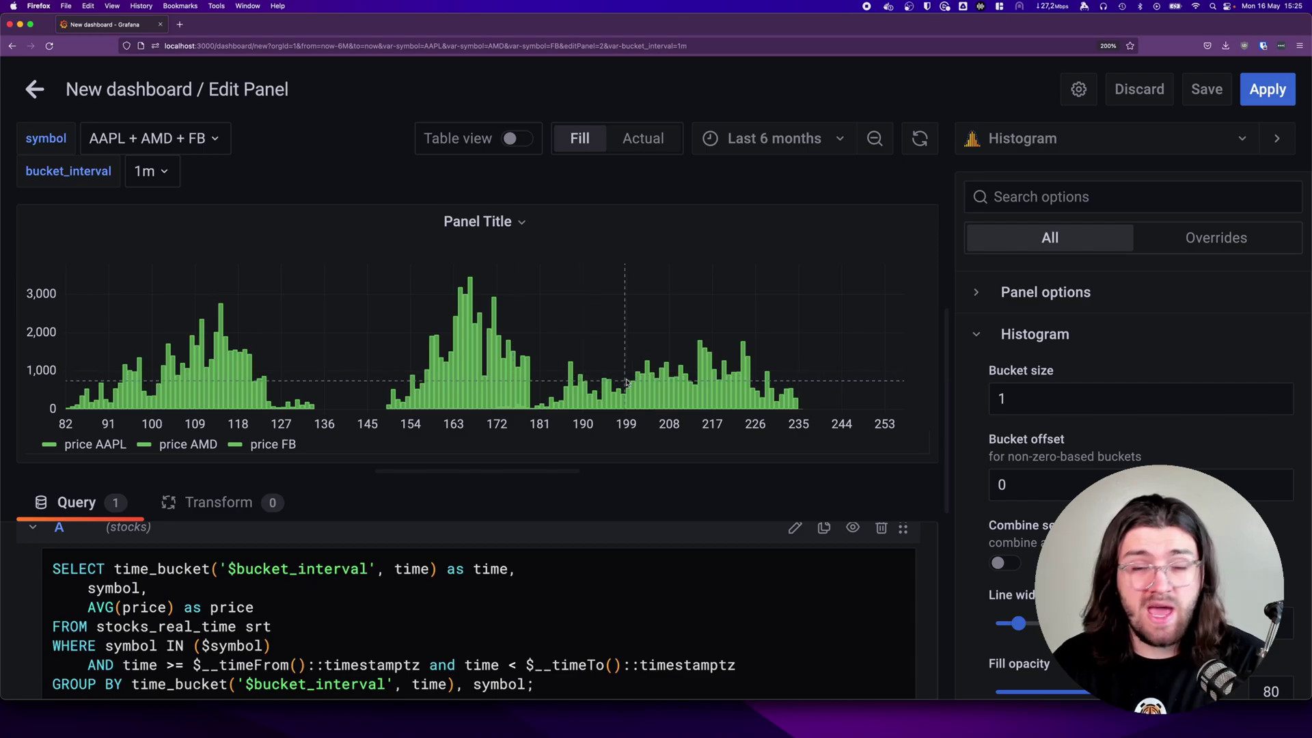
{"action": "left_click", "coordinate": [53, 447]}
Step: Recolour the histogram series, making AAPL purple and FB blue
{"action": "left_click", "coordinate": [236, 546]}
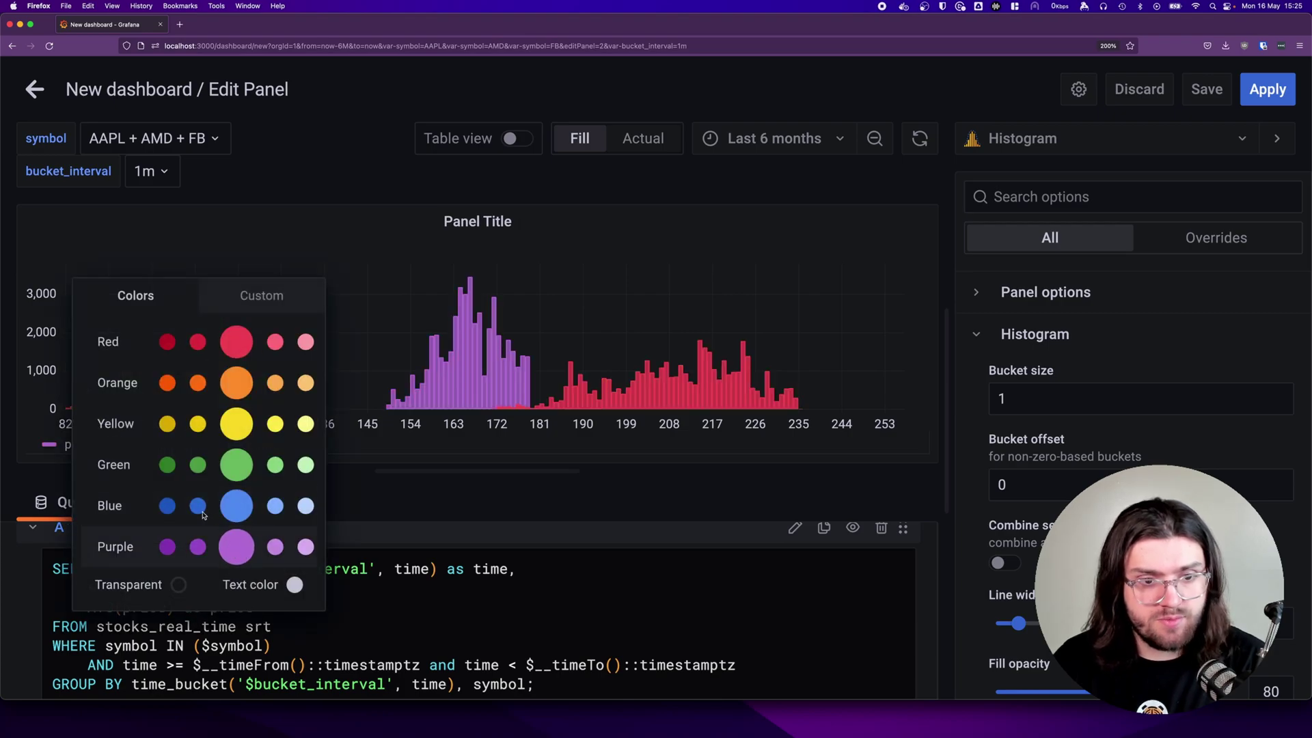
{"action": "left_click", "coordinate": [433, 489]}
{"action": "left_click", "coordinate": [235, 447]}
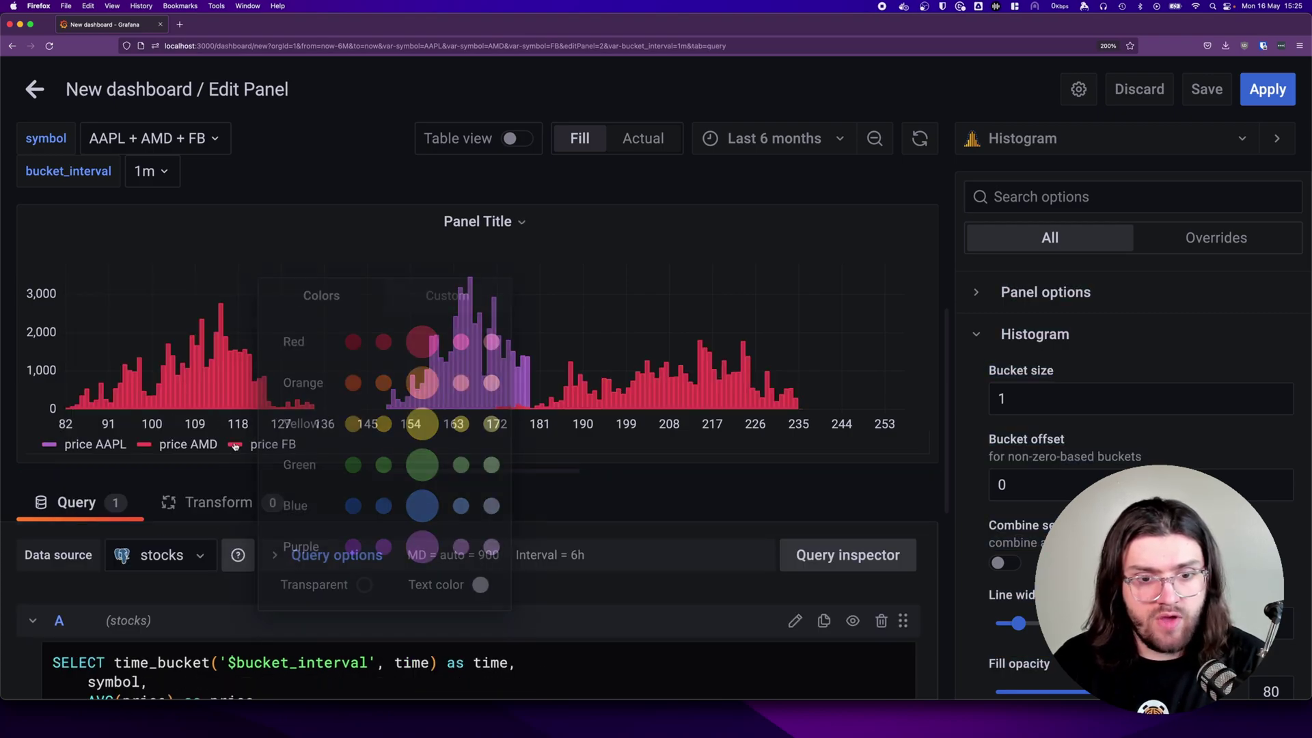
{"action": "left_click", "coordinate": [422, 505]}
{"action": "left_click_drag", "start_coordinate": [422, 506], "coordinate": [580, 492]}
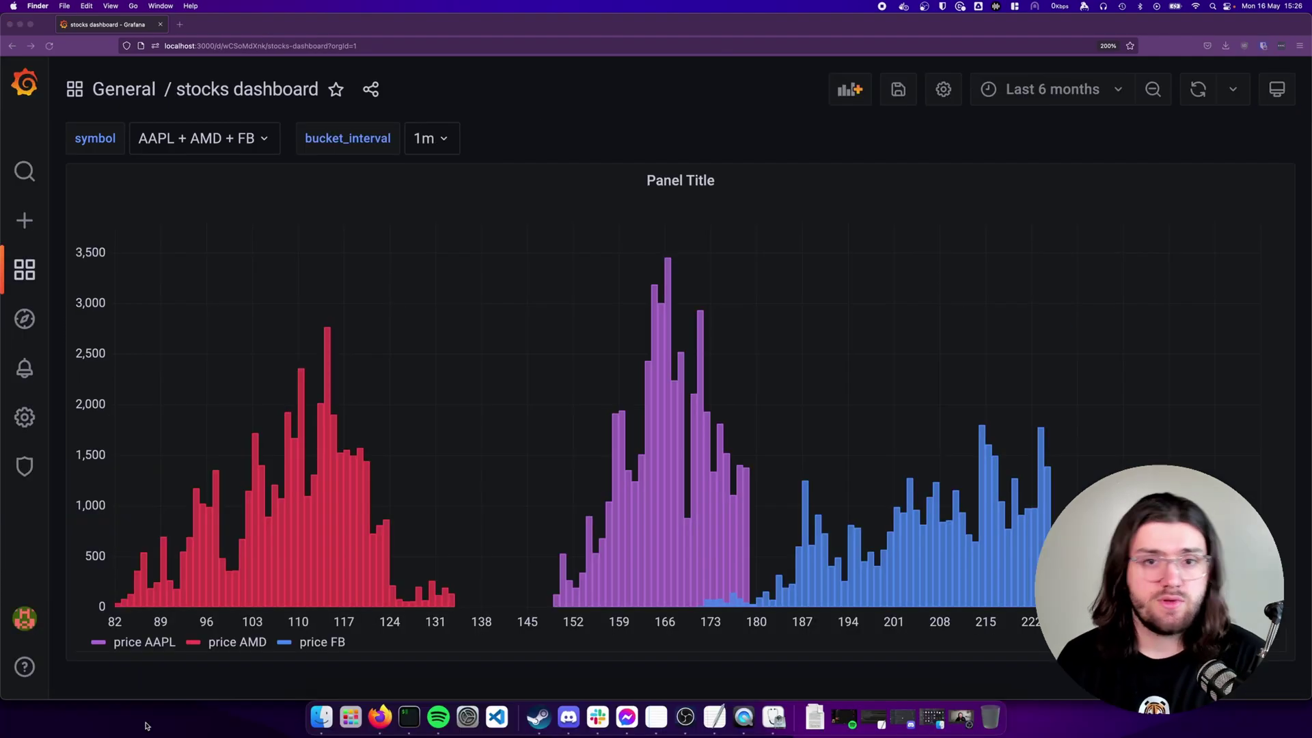